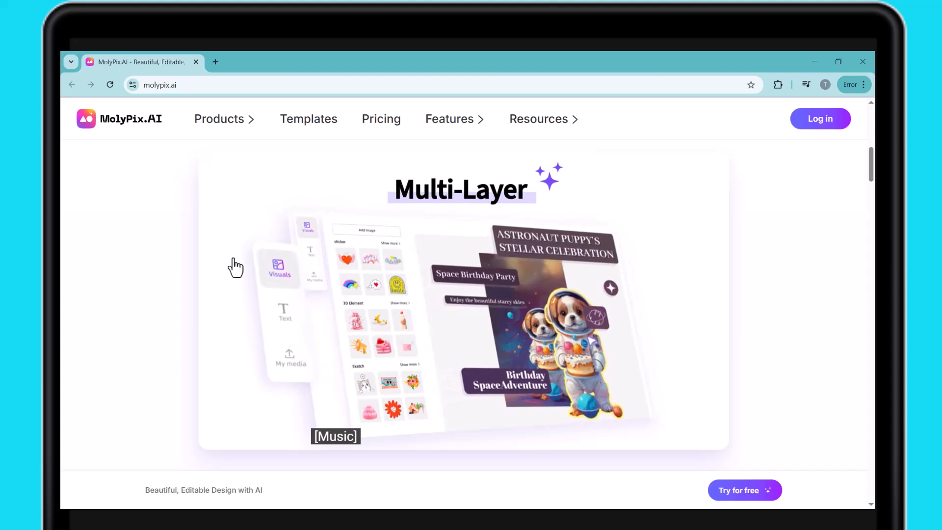
Look through the MolyPix.AI homepage, examining the sample posters, the reasons to choose it and the editing and template features
{"action": "scroll", "coordinate": [235, 268], "scroll_direction": "down", "scroll_amount": 5}
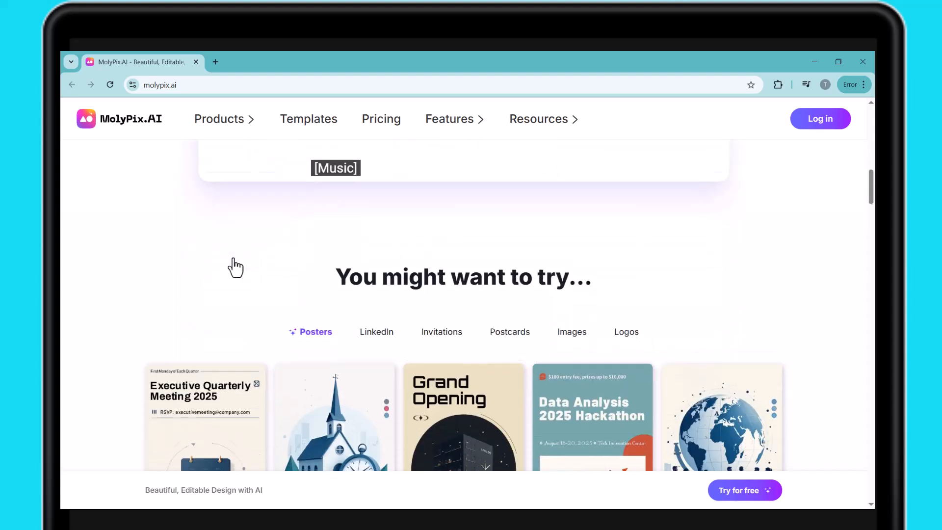
{"action": "scroll", "coordinate": [235, 267], "scroll_direction": "down", "scroll_amount": 2}
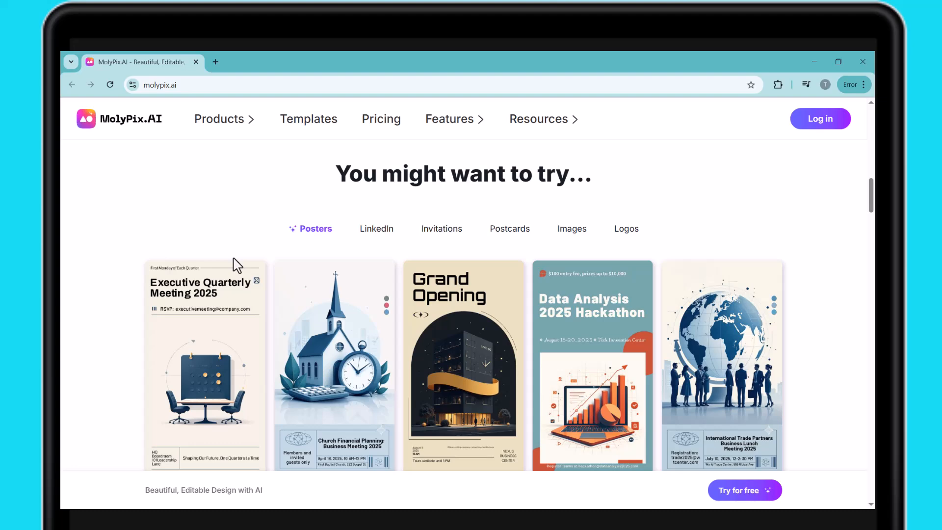
{"action": "scroll", "coordinate": [237, 266], "scroll_direction": "down", "scroll_amount": 5}
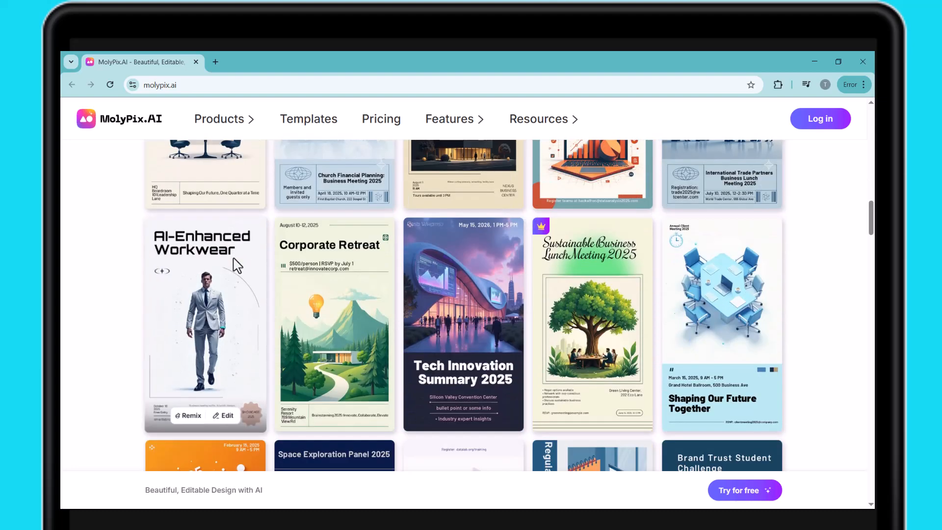
{"action": "scroll", "coordinate": [237, 265], "scroll_direction": "down", "scroll_amount": 5}
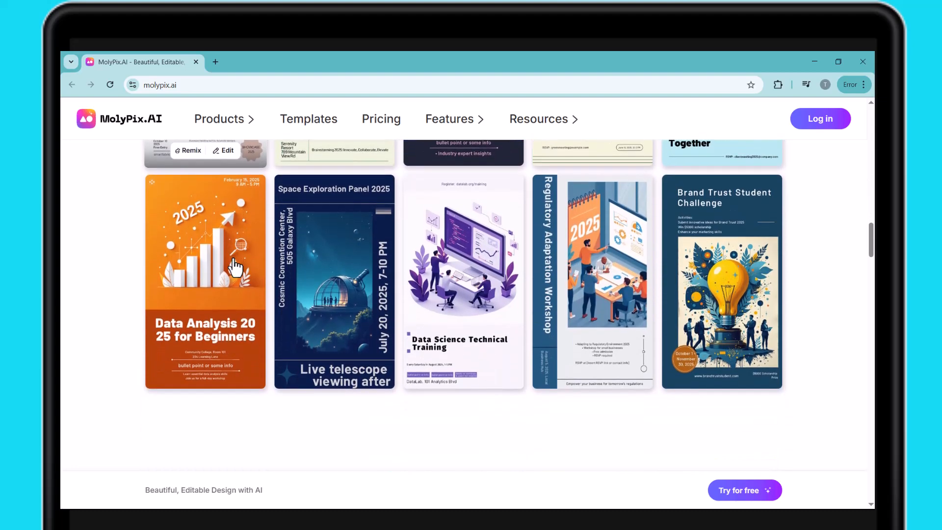
{"action": "scroll", "coordinate": [235, 267], "scroll_direction": "down", "scroll_amount": 5}
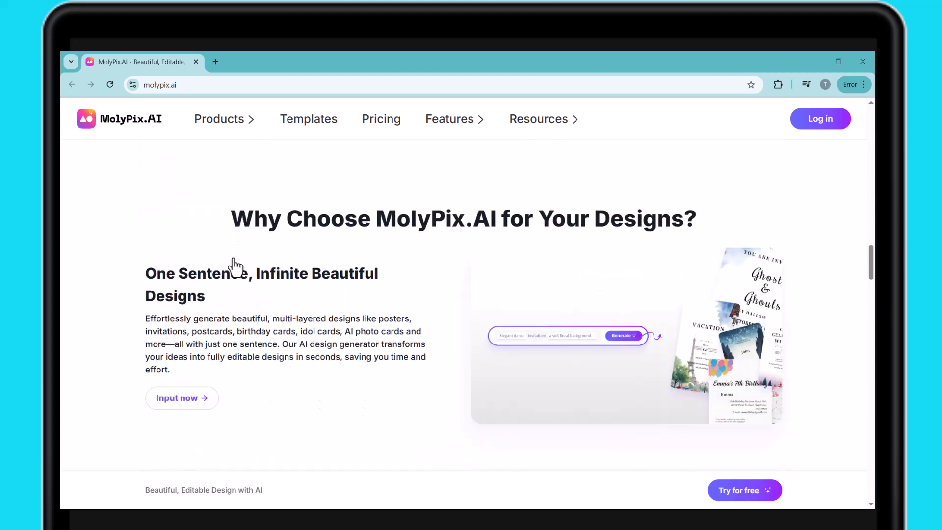
{"action": "scroll", "coordinate": [235, 267], "scroll_direction": "down", "scroll_amount": 5}
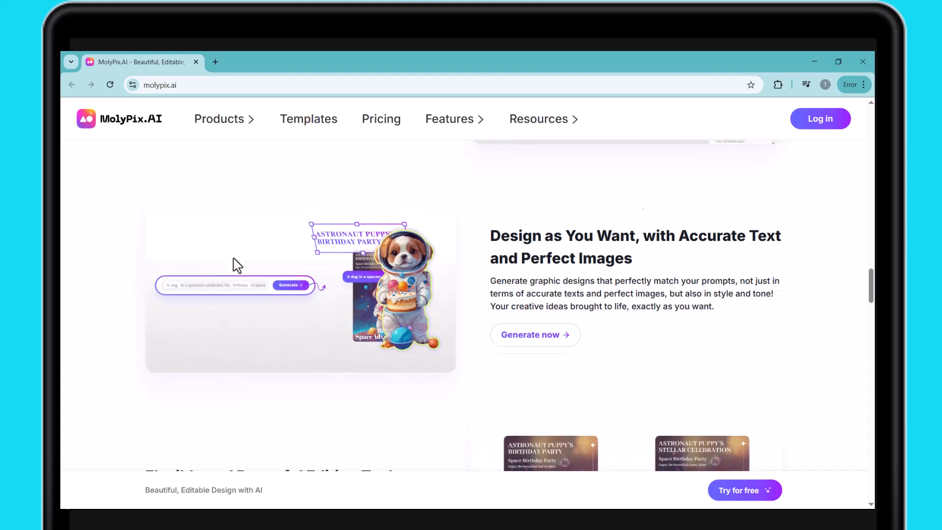
{"action": "scroll", "coordinate": [237, 265], "scroll_direction": "down", "scroll_amount": 4}
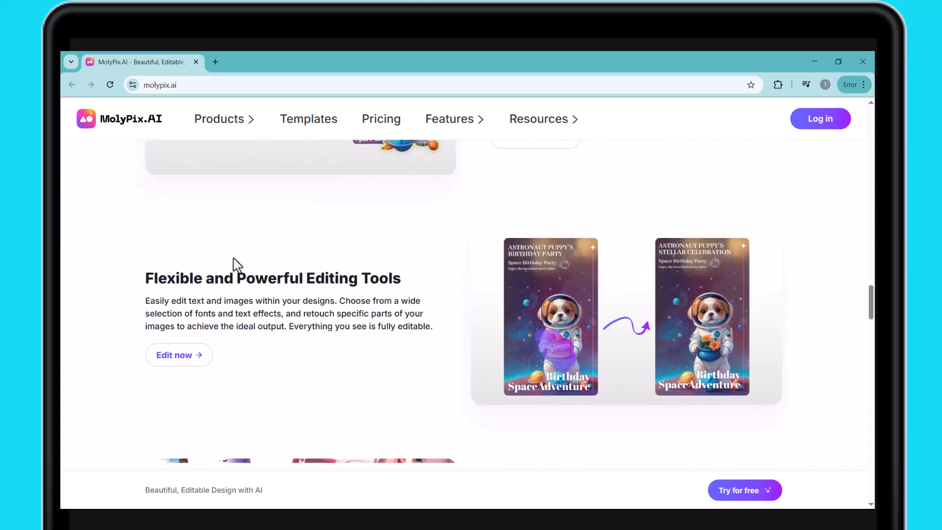
{"action": "scroll", "coordinate": [235, 260], "scroll_direction": "down", "scroll_amount": 5}
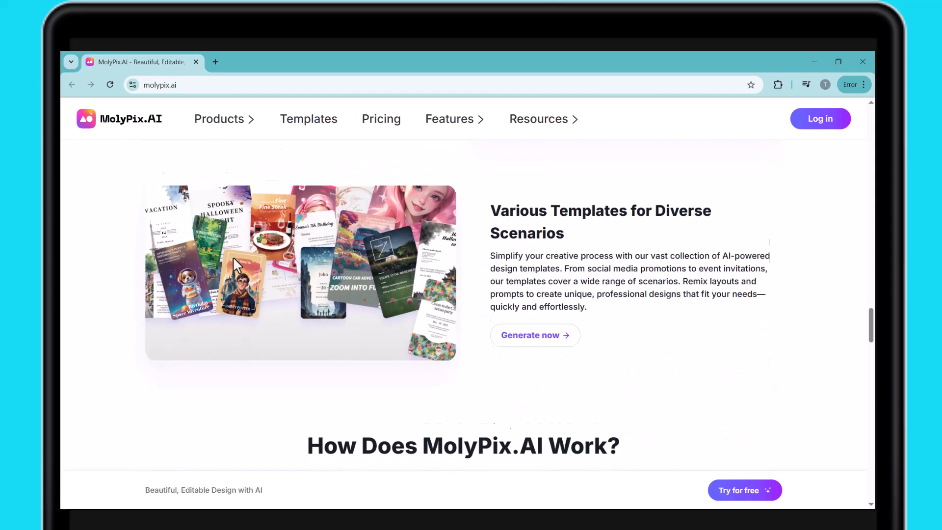
{"action": "scroll", "coordinate": [233, 259], "scroll_direction": "down", "scroll_amount": 20}
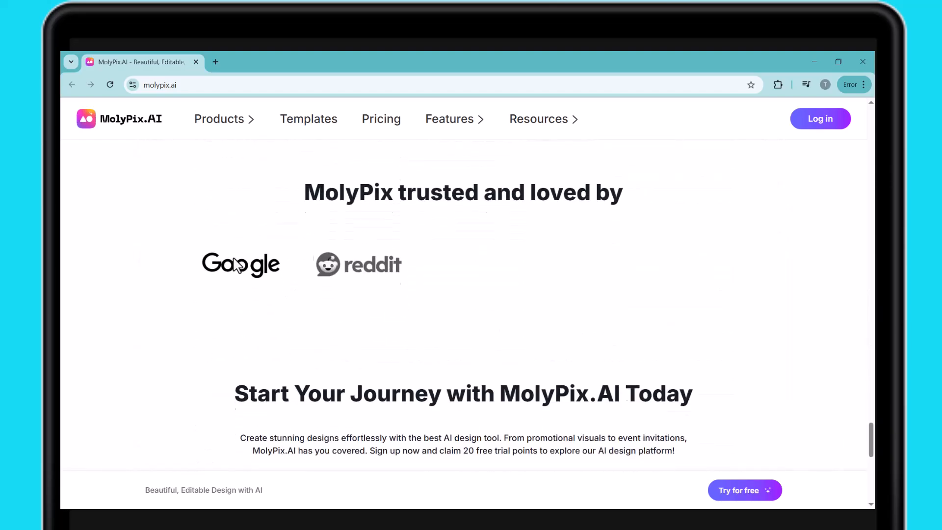
{"action": "scroll", "coordinate": [234, 264], "scroll_direction": "up", "scroll_amount": 20}
{"action": "scroll", "coordinate": [233, 258], "scroll_direction": "up", "scroll_amount": 12}
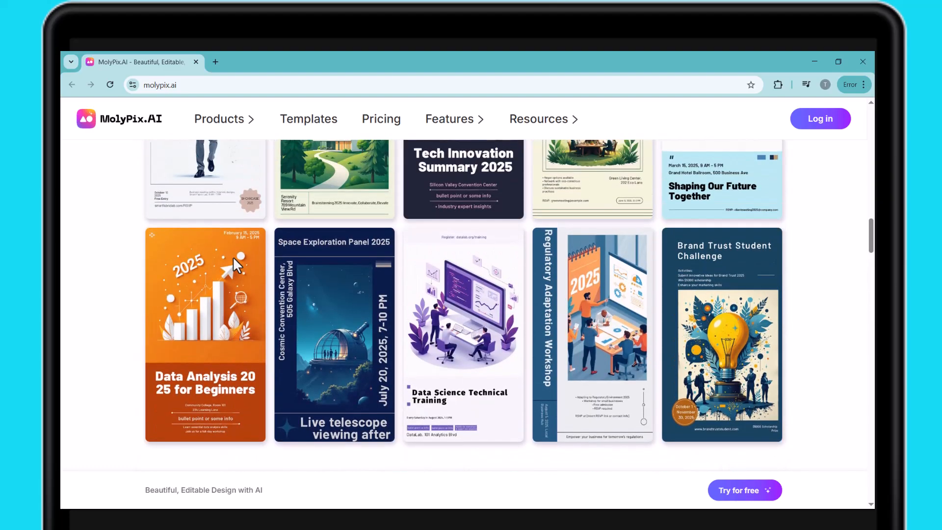
{"action": "mouse_move", "coordinate": [234, 259]}
{"action": "scroll", "coordinate": [515, 314], "scroll_direction": "up", "scroll_amount": 10}
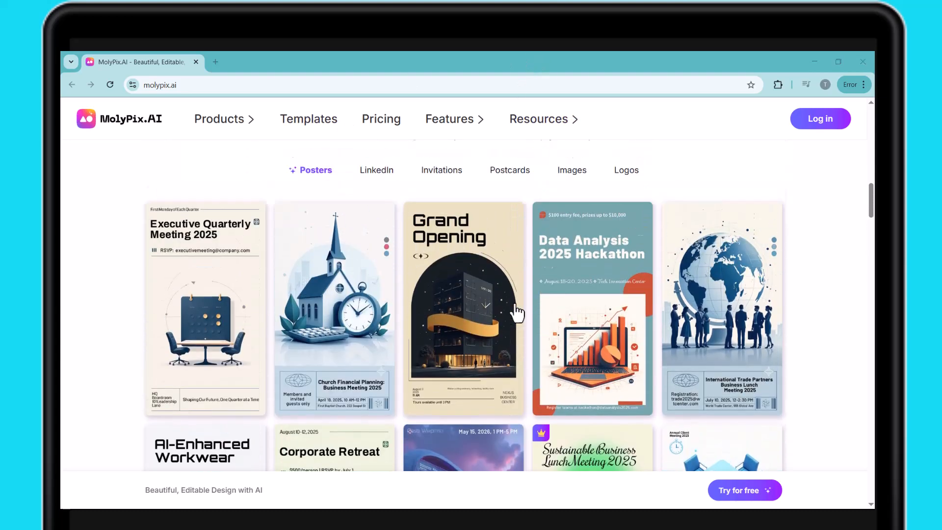
{"action": "scroll", "coordinate": [515, 313], "scroll_direction": "up", "scroll_amount": 12}
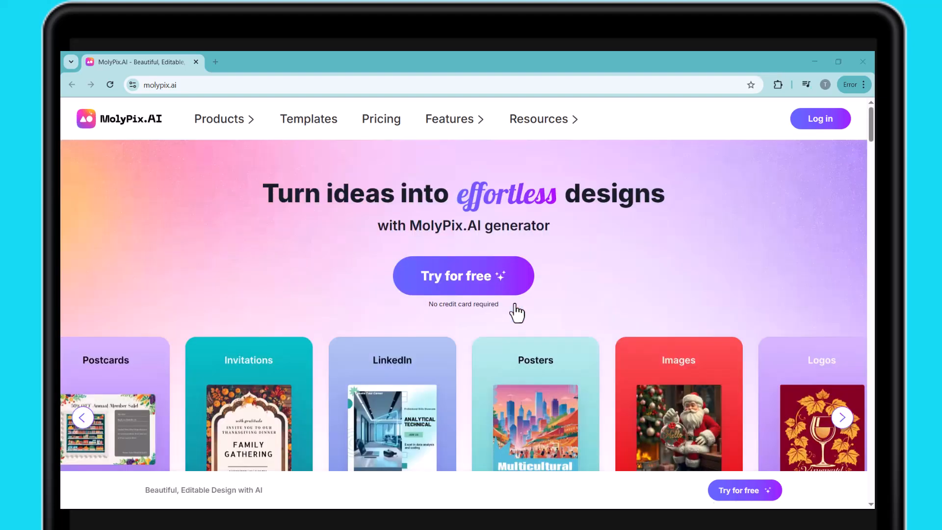
Start the free trial to enter the design workspace and open the DesignGPT prompt box
{"action": "left_click", "coordinate": [425, 275]}
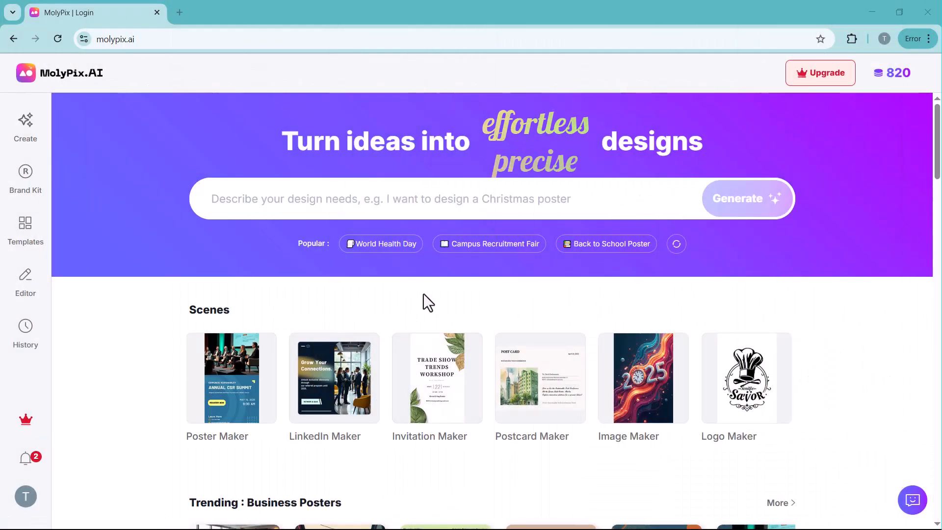
{"action": "scroll", "coordinate": [423, 293], "scroll_direction": "down", "scroll_amount": 5}
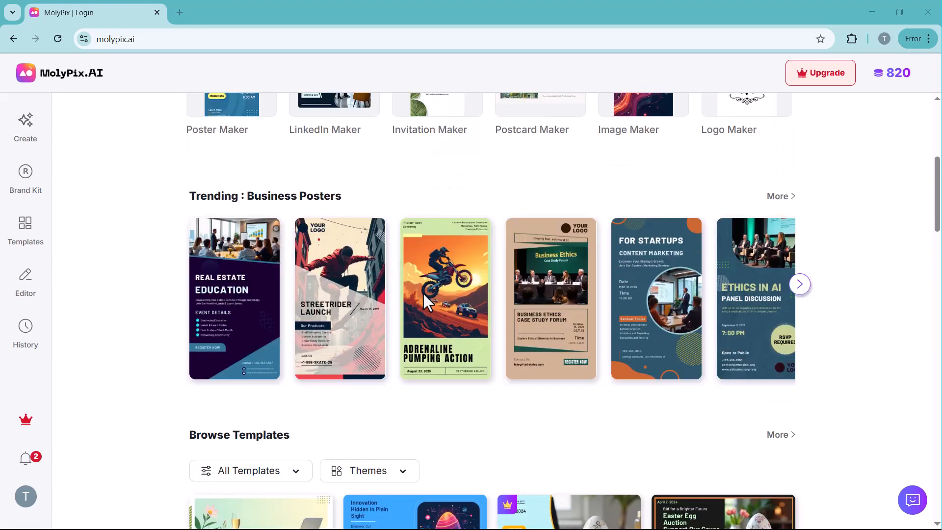
{"action": "scroll", "coordinate": [422, 291], "scroll_direction": "down", "scroll_amount": 5}
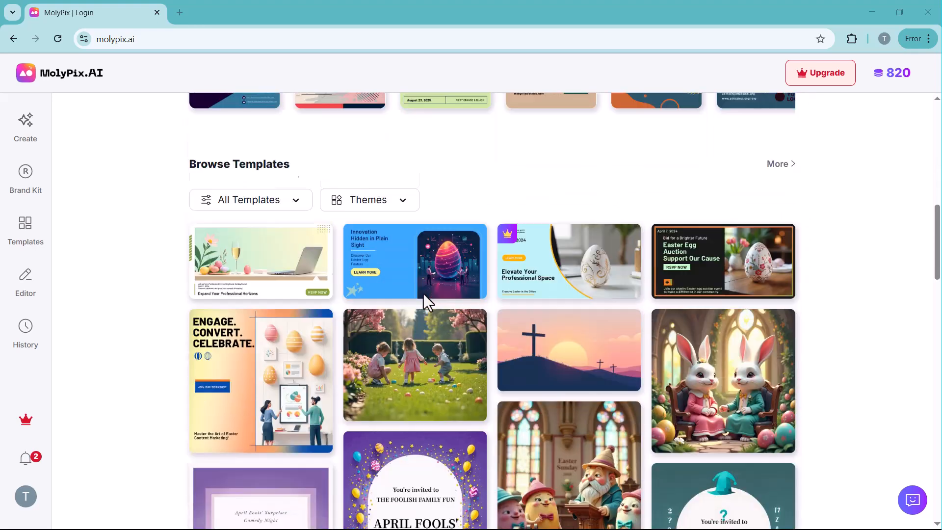
{"action": "scroll", "coordinate": [422, 291], "scroll_direction": "up", "scroll_amount": 10}
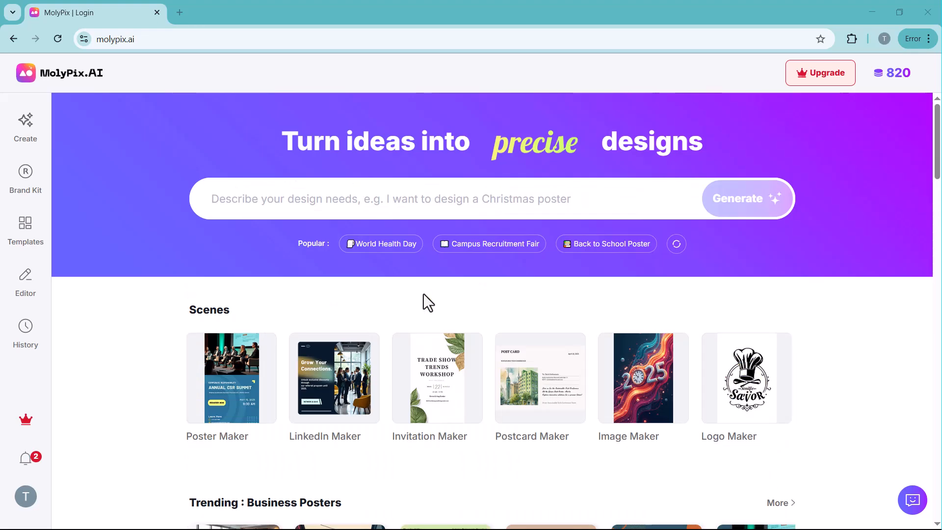
{"action": "left_click", "coordinate": [383, 202]}
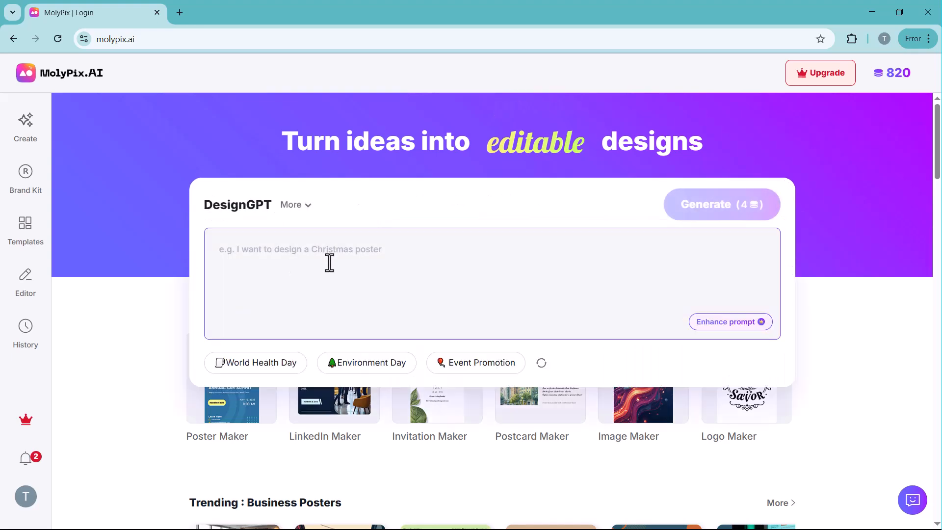
Browse the trending business posters and the template gallery through to the end of its first page
{"action": "scroll", "coordinate": [423, 294], "scroll_direction": "down", "scroll_amount": 6}
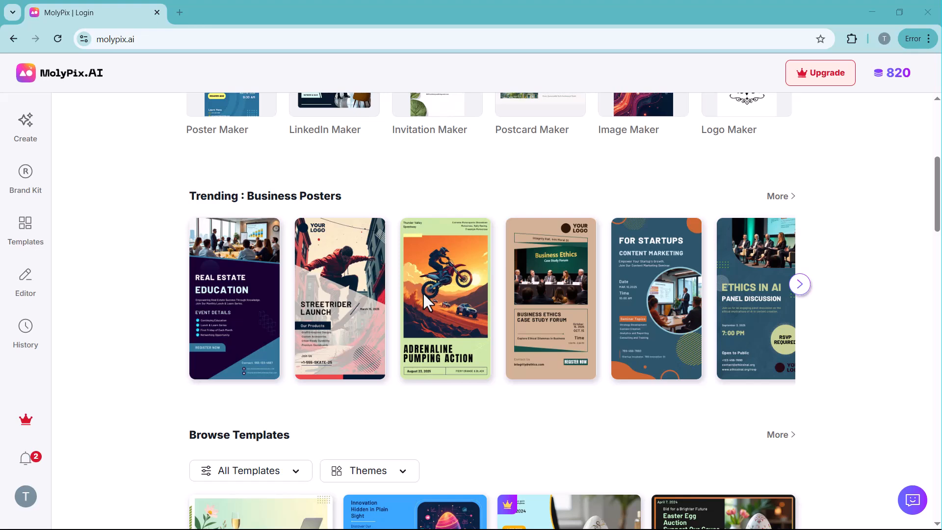
{"action": "scroll", "coordinate": [422, 291], "scroll_direction": "down", "scroll_amount": 5}
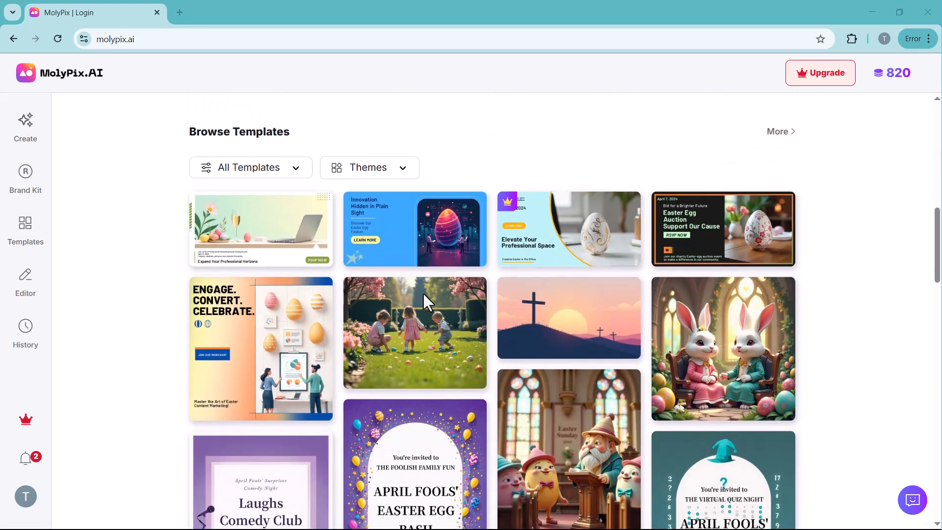
{"action": "scroll", "coordinate": [423, 291], "scroll_direction": "down", "scroll_amount": 1}
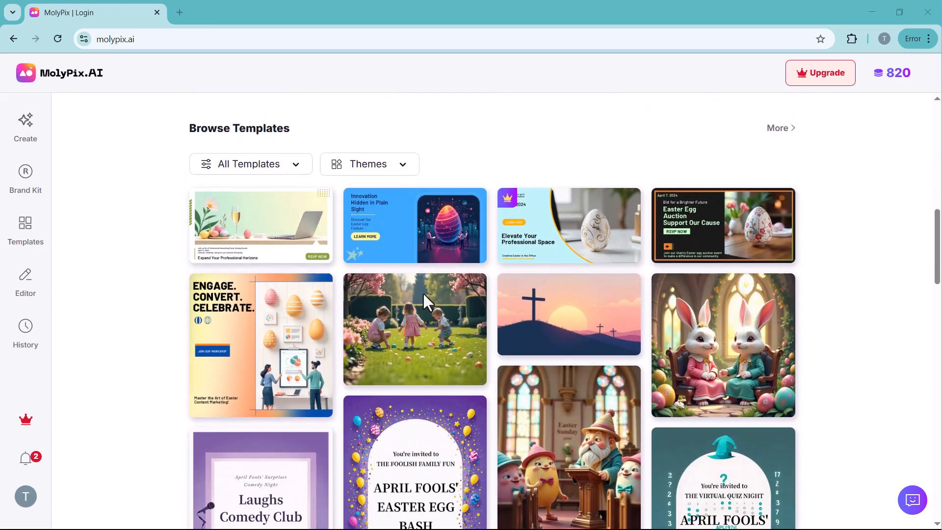
{"action": "scroll", "coordinate": [423, 293], "scroll_direction": "down", "scroll_amount": 5}
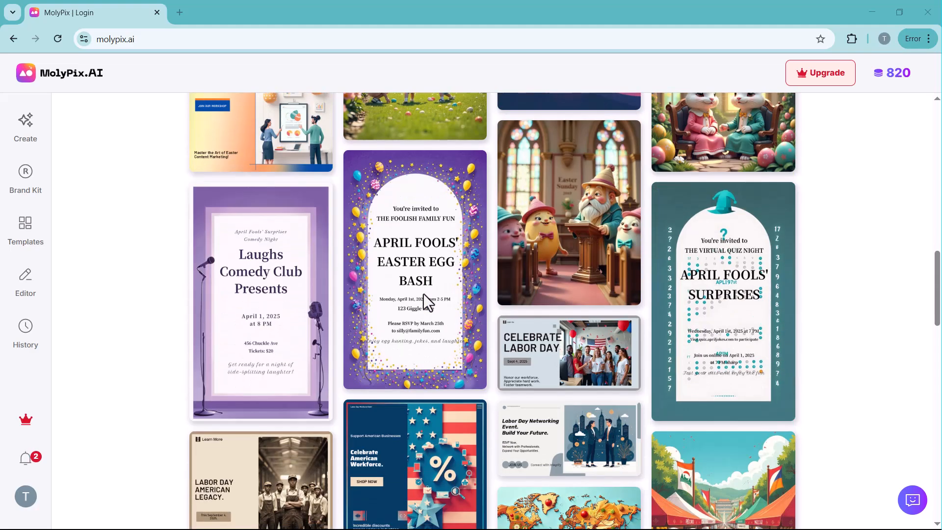
{"action": "scroll", "coordinate": [423, 293], "scroll_direction": "down", "scroll_amount": 7}
{"action": "scroll", "coordinate": [423, 293], "scroll_direction": "down", "scroll_amount": 12}
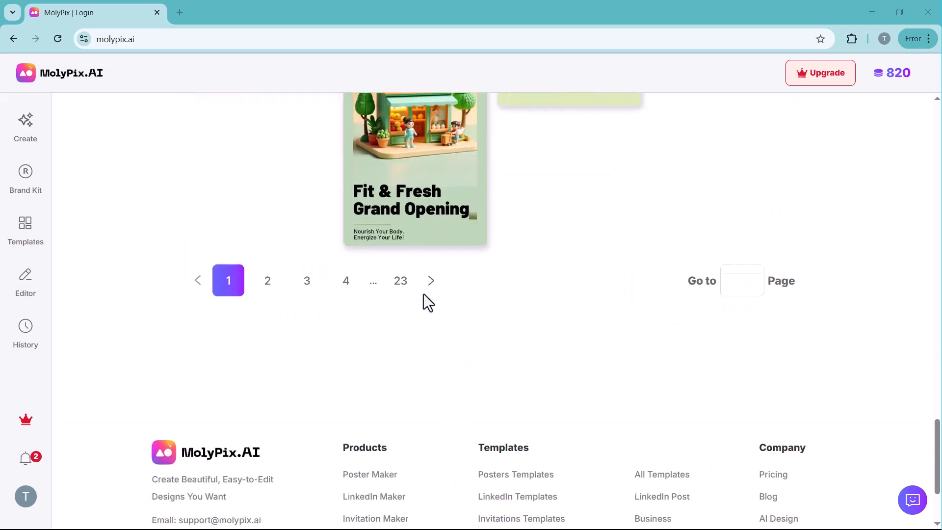
{"action": "scroll", "coordinate": [423, 295], "scroll_direction": "up", "scroll_amount": 13}
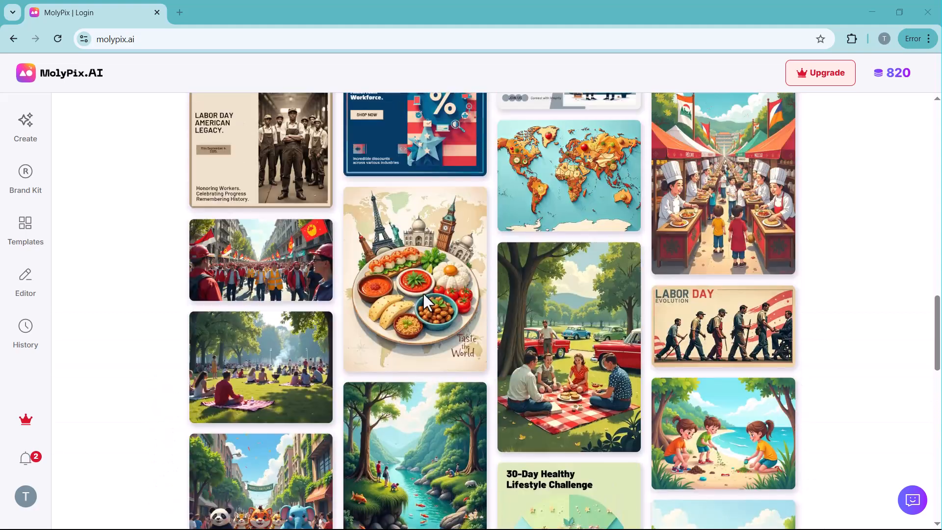
{"action": "scroll", "coordinate": [423, 293], "scroll_direction": "up", "scroll_amount": 20}
Generate posters from the prepared Eid celebration prompt describing a golden crescent moon, glowing lanterns, Islamic patterns and a deep blue starry background
{"action": "left_click", "coordinate": [381, 204]}
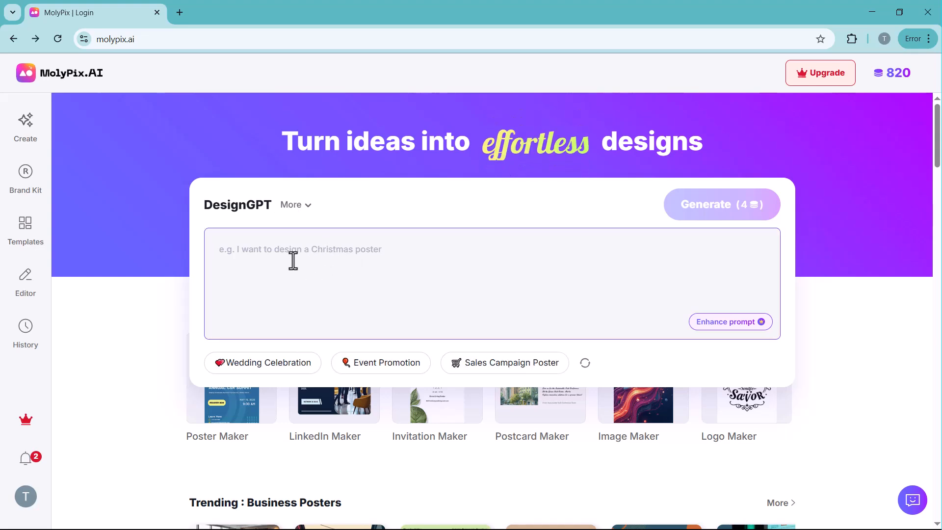
{"action": "type", "text": "A stunning Eid celebration poster with a golden crescent moon, glowing lanterns, and intricate Islamic patterns. The background is a luxurious deep blue with sparkling stars. The text elegantly announces 'Eid Mubarak Celebration Event' with details in modern calligraphy. A festive and inviting atmosphere with warm lights and family gatherings in the background"}
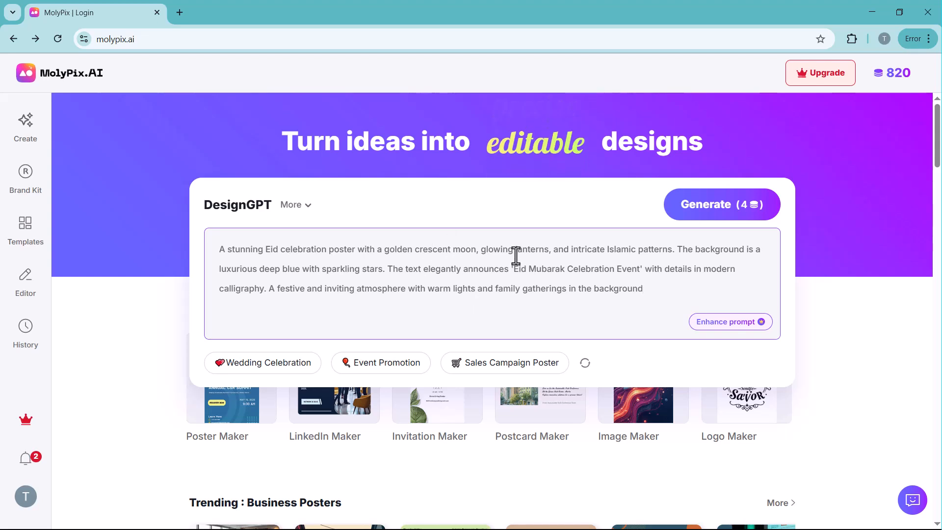
{"action": "left_click", "coordinate": [712, 216]}
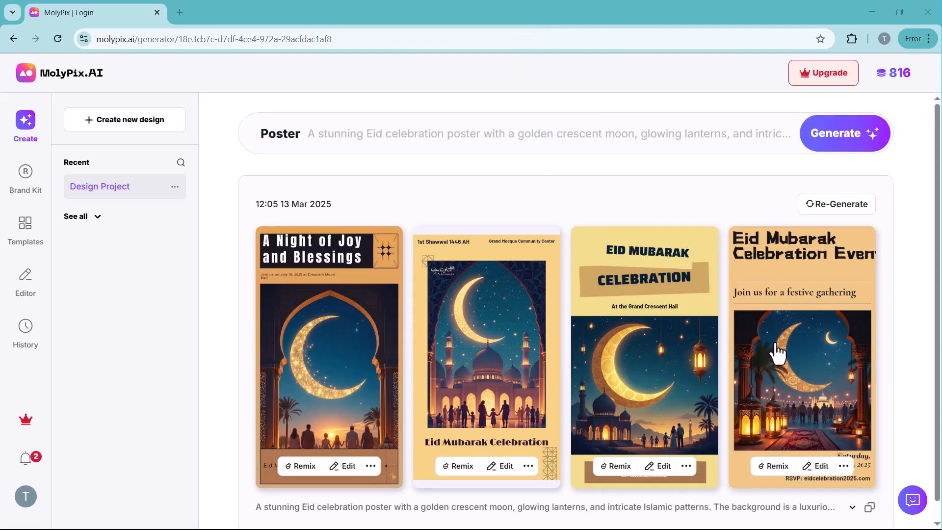
Download the generated "Eid Mubarak Celebration" poster set at the Grand Crescent Hall, view the saved PNG and close it
{"action": "scroll", "coordinate": [677, 402], "scroll_direction": "down", "scroll_amount": 1}
{"action": "left_click", "coordinate": [685, 447]}
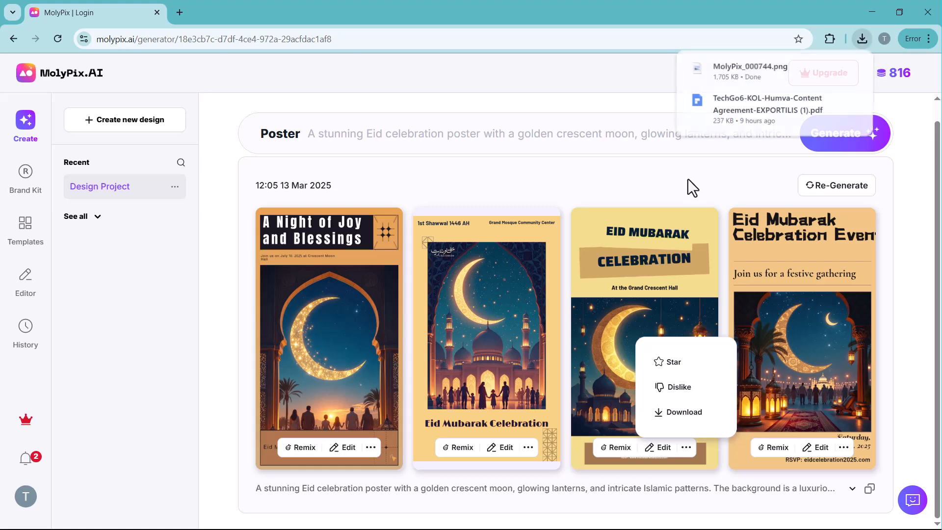
{"action": "left_click", "coordinate": [855, 44]}
{"action": "left_click", "coordinate": [745, 97]}
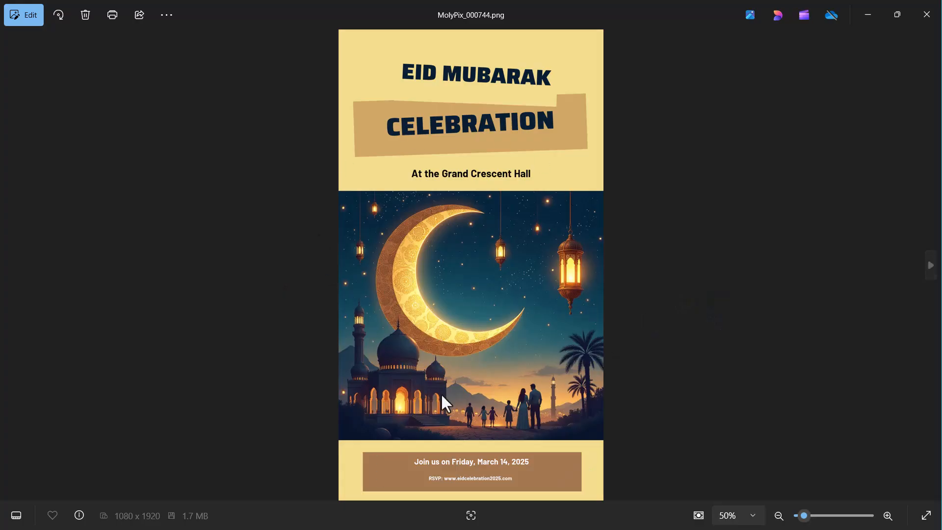
{"action": "key", "text": "alt+F4"}
Open the generated "Grand Mosque Community Center" poster in the design editor at 45% zoom
{"action": "left_click", "coordinate": [663, 447]}
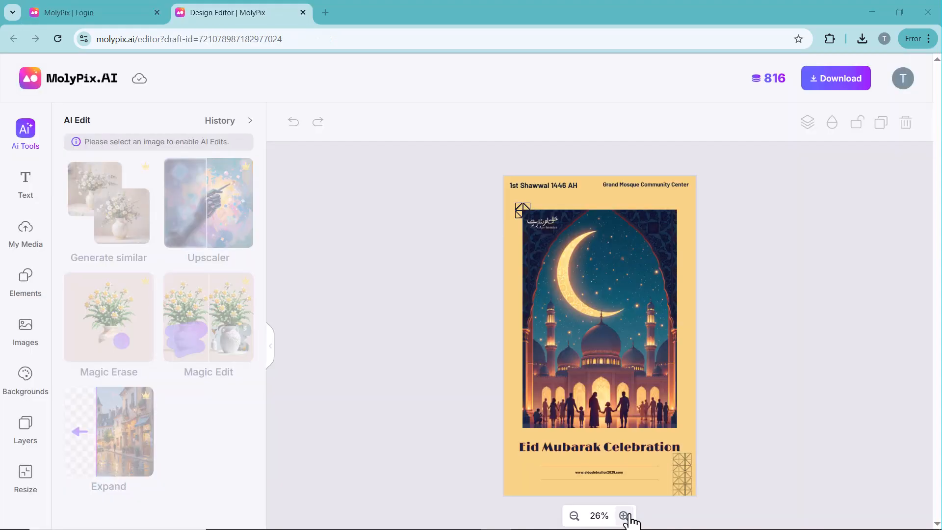
{"action": "left_click", "coordinate": [624, 515]}
{"action": "left_click", "coordinate": [624, 515]}
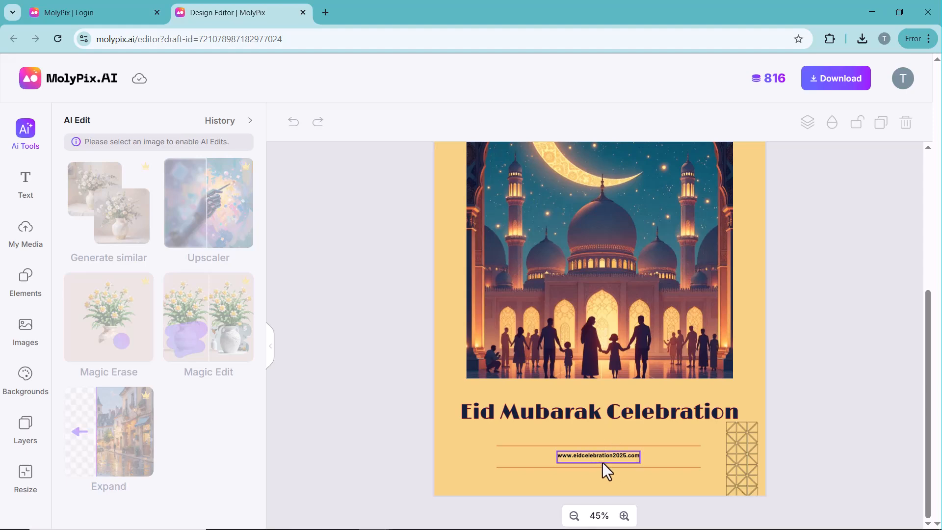
Add "UNITED STATES" as a second line beneath "Grand Mosque Community Center" in the poster's venue text
{"action": "scroll", "coordinate": [559, 416], "scroll_direction": "up", "scroll_amount": 5}
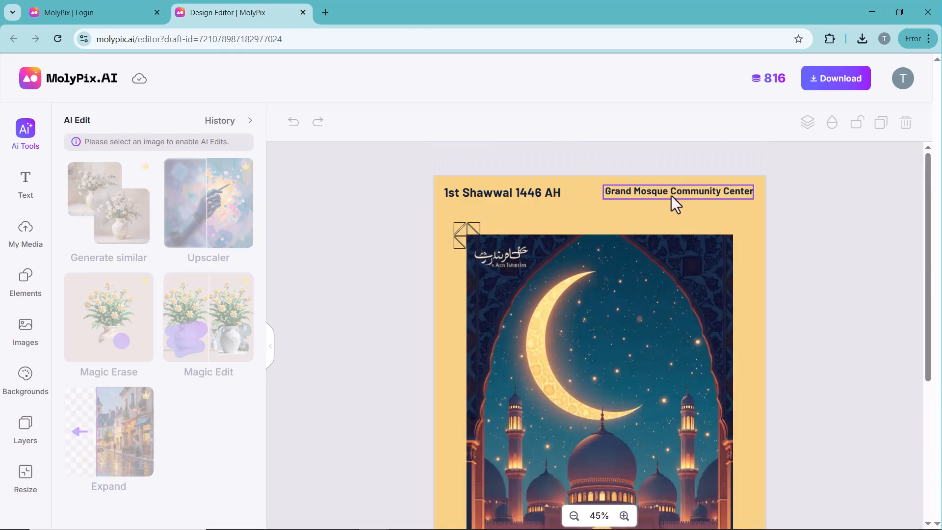
{"action": "left_click", "coordinate": [733, 193]}
{"action": "key", "text": "Return"}
{"action": "type", "text": "UNITED STATES"}
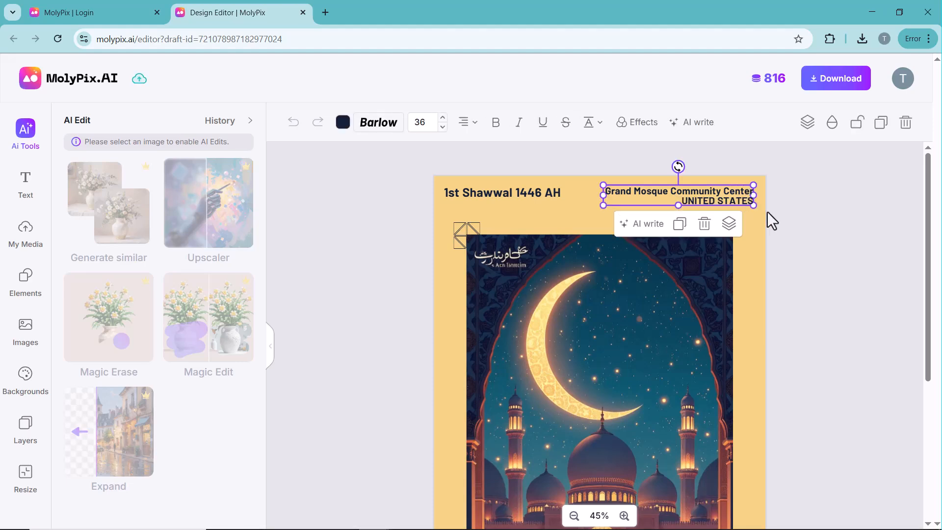
{"action": "left_click", "coordinate": [584, 225]}
Set the "Eid Mubarak Celebration" title to font size 78 and change its solid colour to hex E3134A
{"action": "scroll", "coordinate": [516, 326], "scroll_direction": "down", "scroll_amount": 3}
{"action": "scroll", "coordinate": [516, 325], "scroll_direction": "down", "scroll_amount": 3}
{"action": "left_click", "coordinate": [543, 413]}
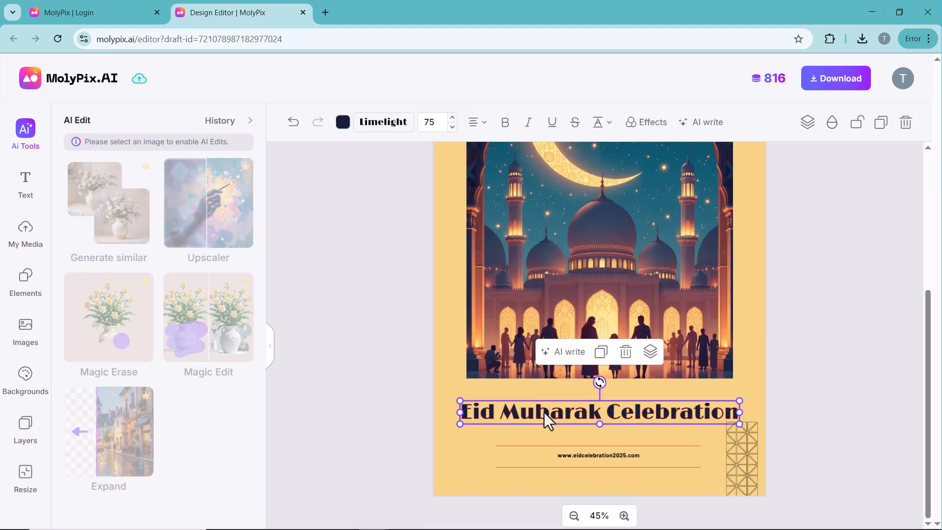
{"action": "left_click", "coordinate": [452, 117]}
{"action": "left_click", "coordinate": [452, 118]}
{"action": "left_click", "coordinate": [453, 117]}
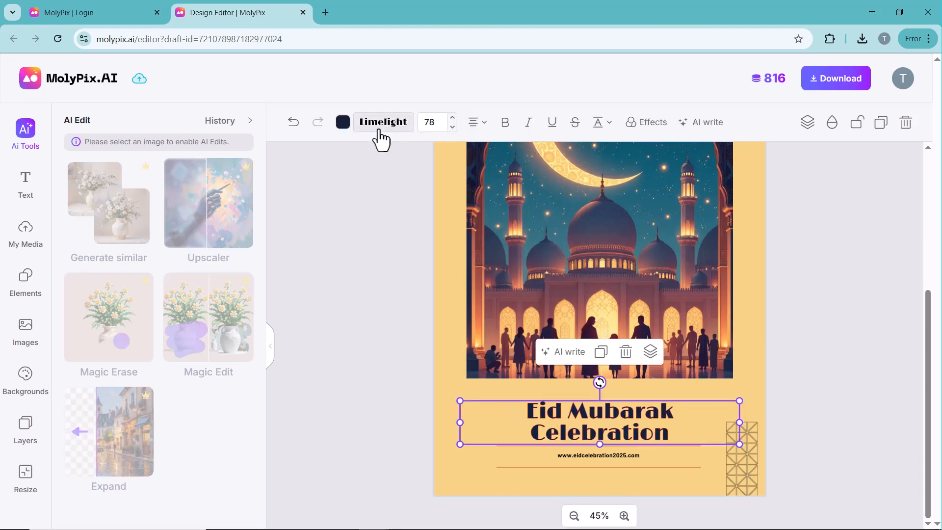
{"action": "left_click", "coordinate": [343, 122]}
{"action": "left_click", "coordinate": [394, 179]}
{"action": "left_click", "coordinate": [367, 266]}
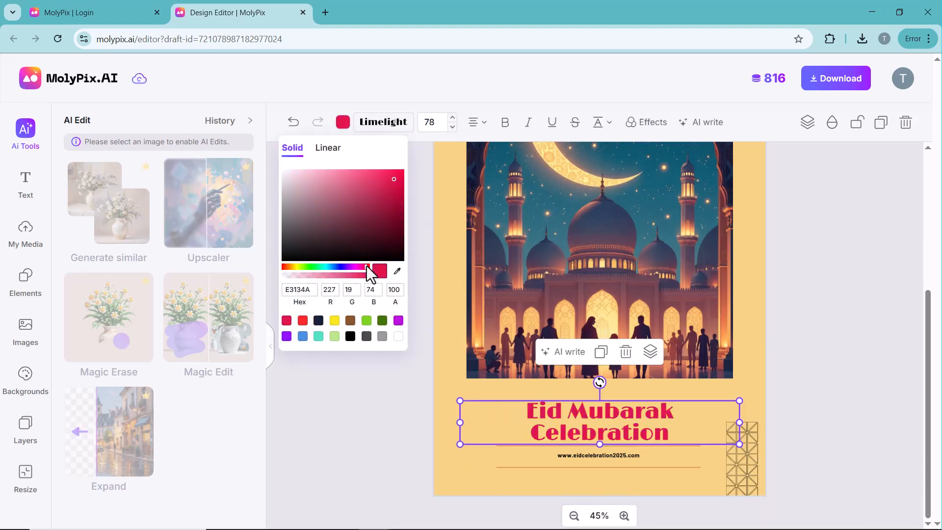
Recolour the "Eid Mubarak Celebration" title with the dark green preset swatch and underline it
{"action": "left_click", "coordinate": [382, 321]}
{"action": "left_click", "coordinate": [426, 265]}
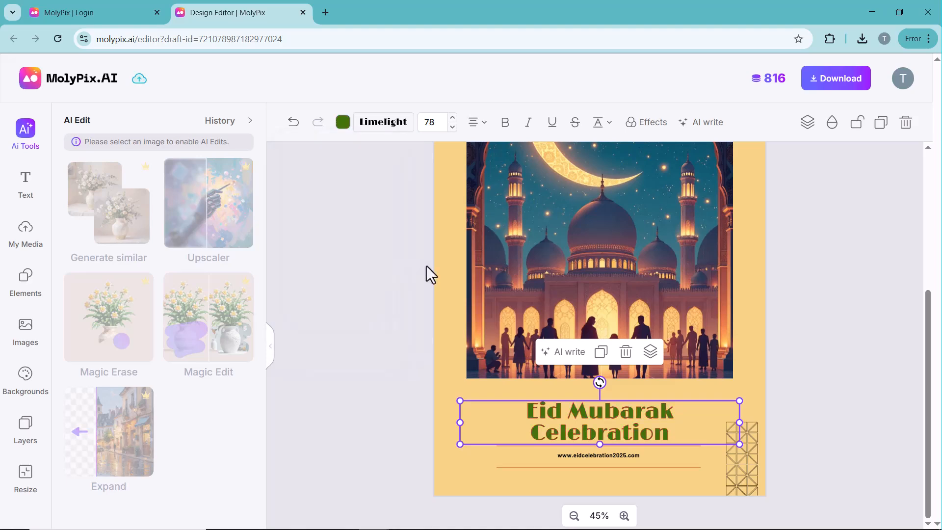
{"action": "scroll", "coordinate": [618, 299], "scroll_direction": "up", "scroll_amount": 3}
{"action": "scroll", "coordinate": [570, 214], "scroll_direction": "down", "scroll_amount": 3}
{"action": "left_click", "coordinate": [553, 124]}
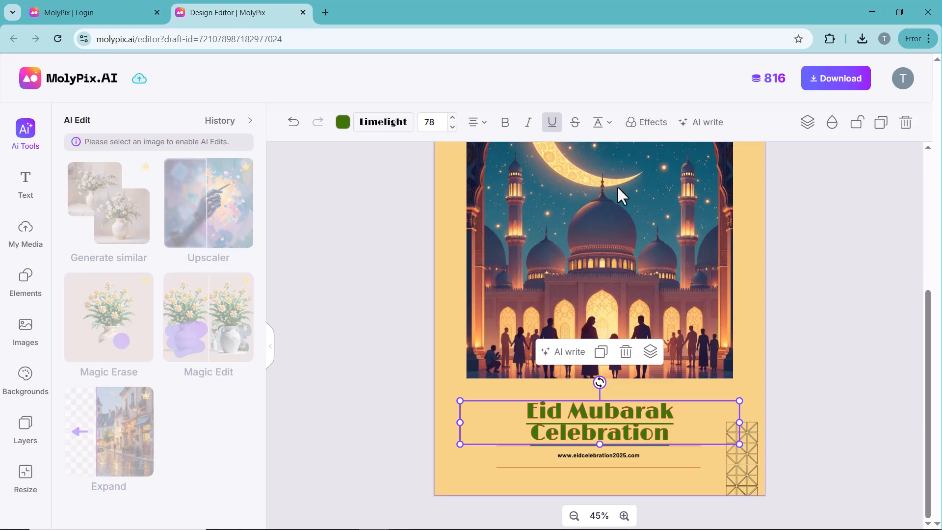
Open the title's text effects settings and its AI write options for review
{"action": "left_click", "coordinate": [646, 128]}
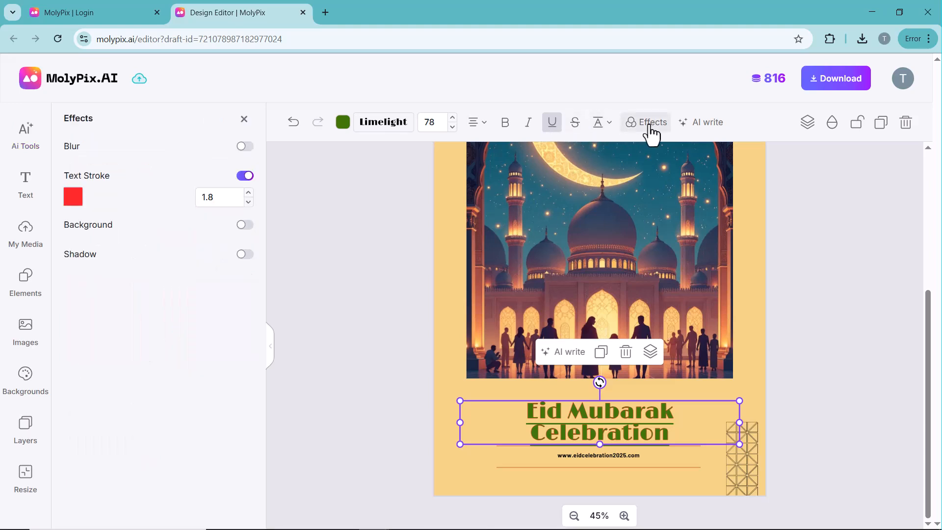
{"action": "left_click", "coordinate": [700, 123]}
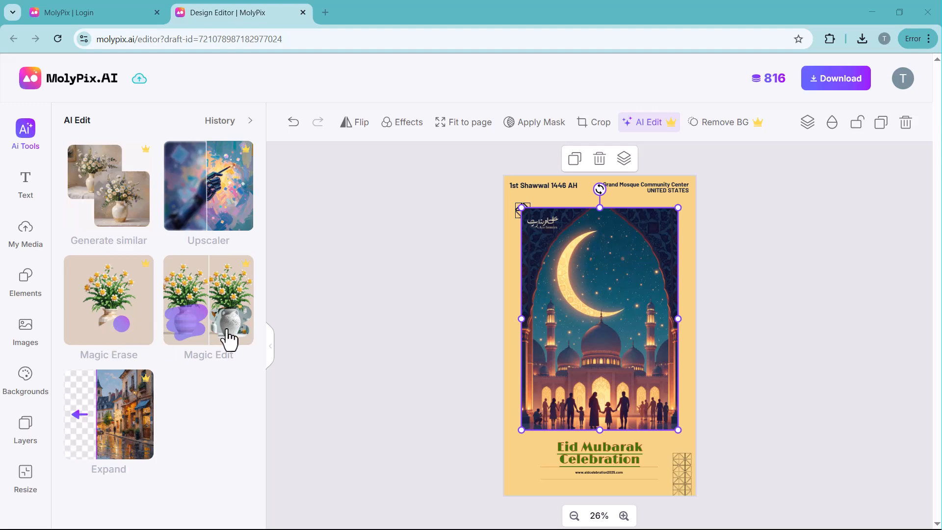
Generate a similar mosque image at the most creative similarity level, compare it with the original and apply the new version to the poster
{"action": "left_click", "coordinate": [114, 209]}
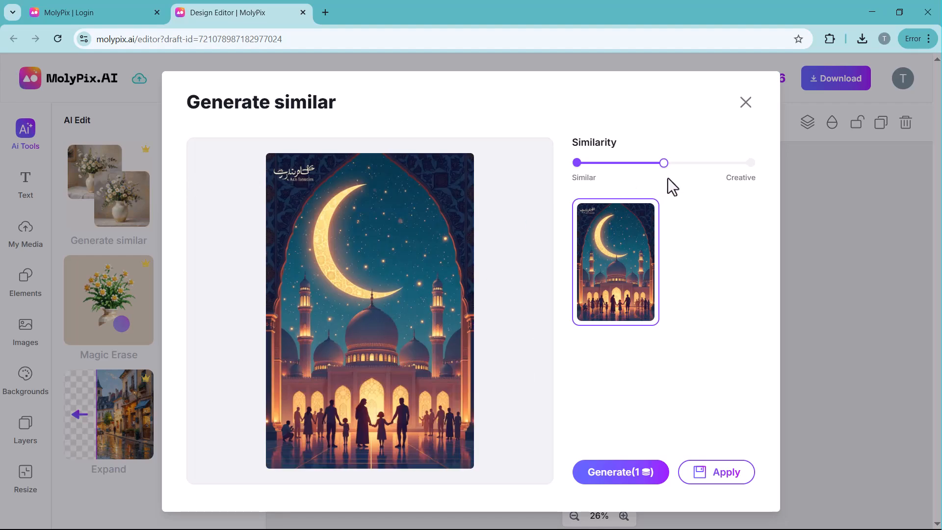
{"action": "left_click", "coordinate": [751, 163]}
{"action": "left_click", "coordinate": [619, 481]}
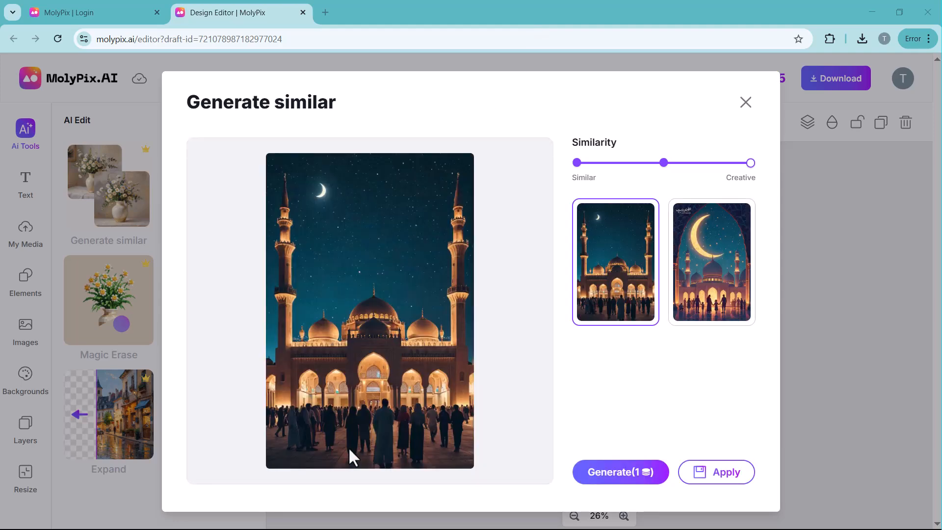
{"action": "left_click", "coordinate": [701, 287]}
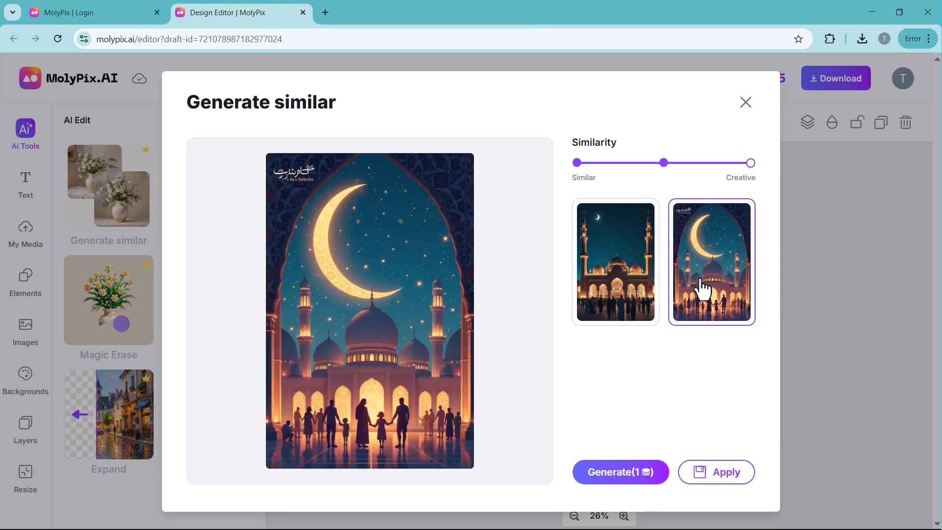
{"action": "left_click", "coordinate": [582, 271]}
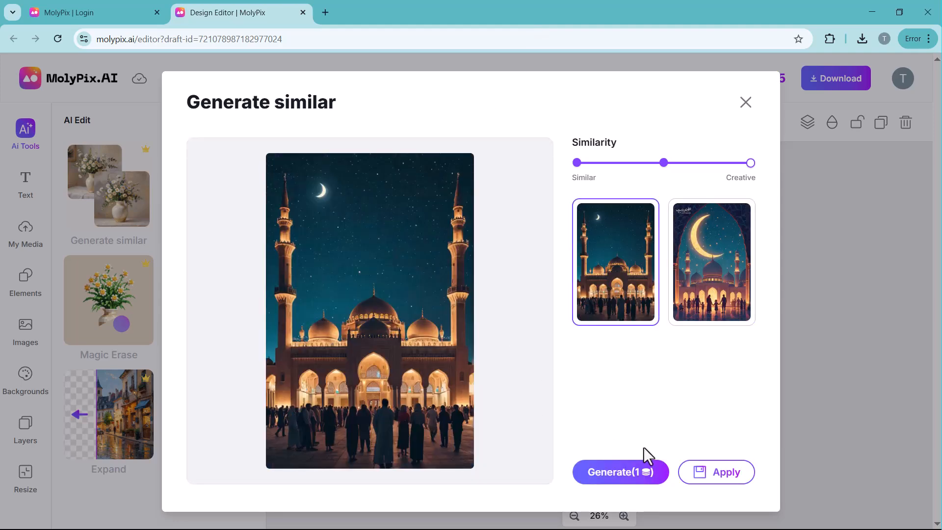
{"action": "left_click", "coordinate": [723, 478]}
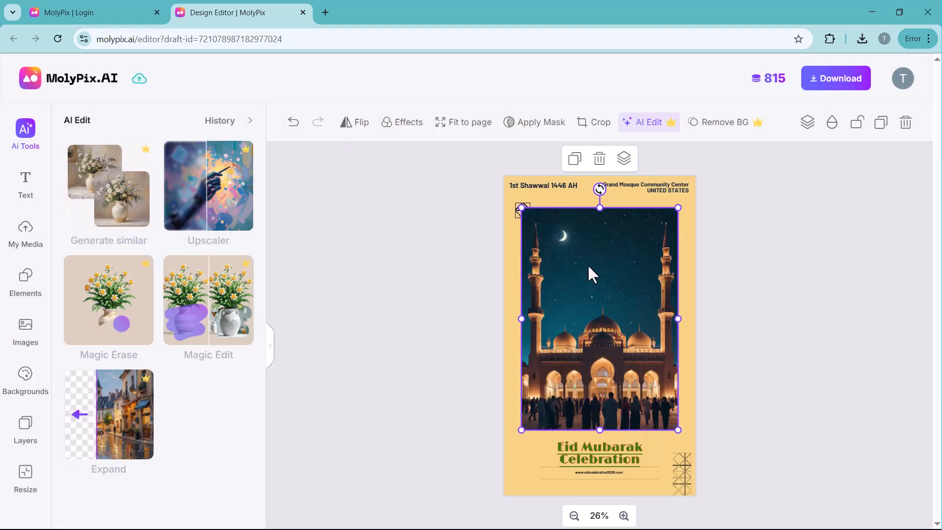
Brush over the crescent moon in the mosque image with Magic Erase, generate the cleaned version and apply it
{"action": "left_click", "coordinate": [112, 322]}
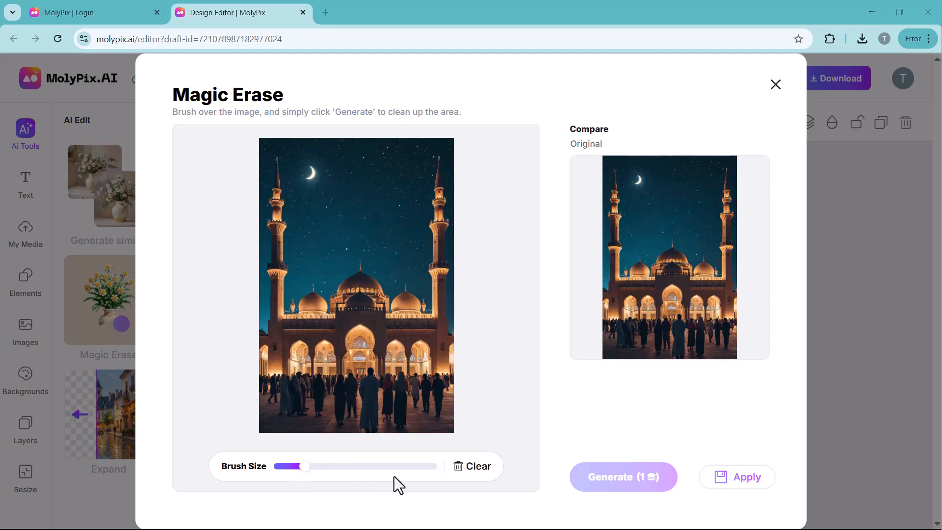
{"action": "mouse_move", "coordinate": [309, 170]}
{"action": "left_mouse_down"}
{"action": "mouse_move", "coordinate": [311, 161]}
{"action": "mouse_move", "coordinate": [310, 184]}
{"action": "left_mouse_up"}
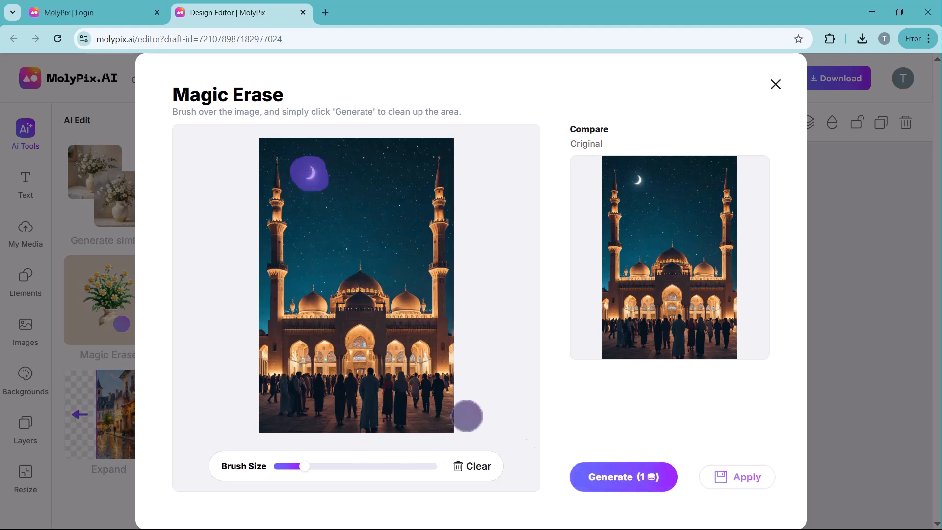
{"action": "left_click", "coordinate": [634, 484]}
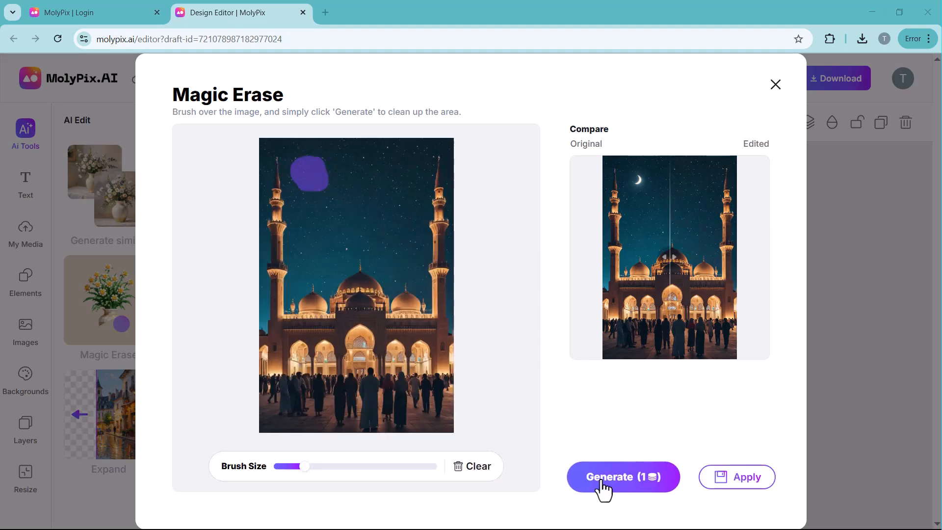
{"action": "left_click", "coordinate": [717, 485]}
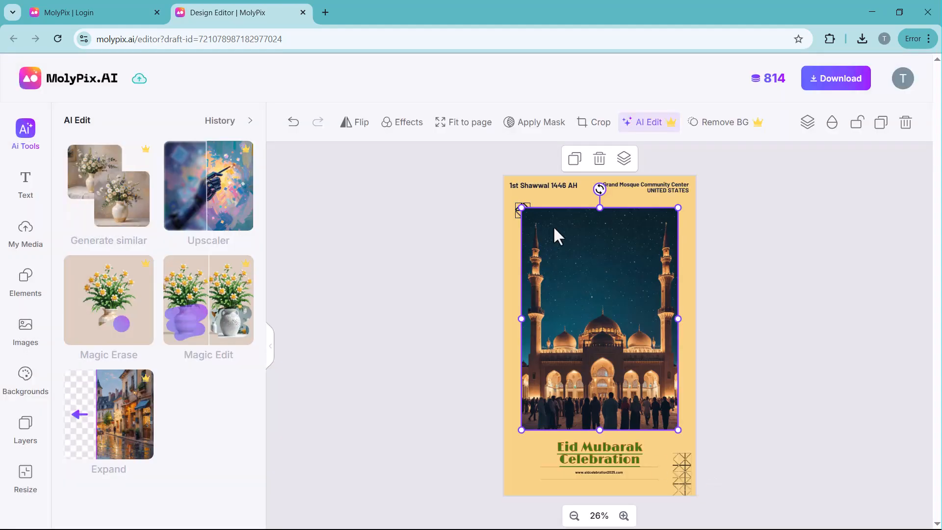
Try to expand the mosque image to a 3:2 size and compare the generated version with the original
{"action": "left_click", "coordinate": [115, 416]}
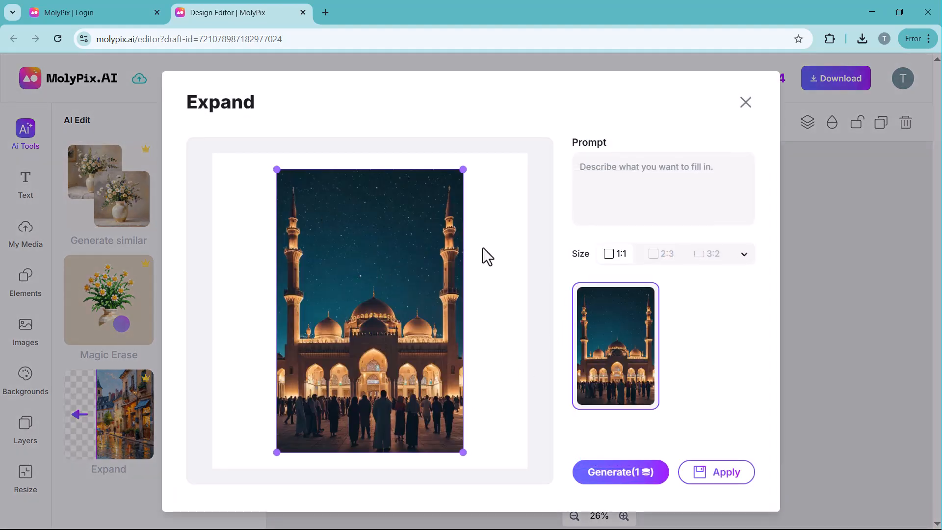
{"action": "left_click", "coordinate": [662, 255]}
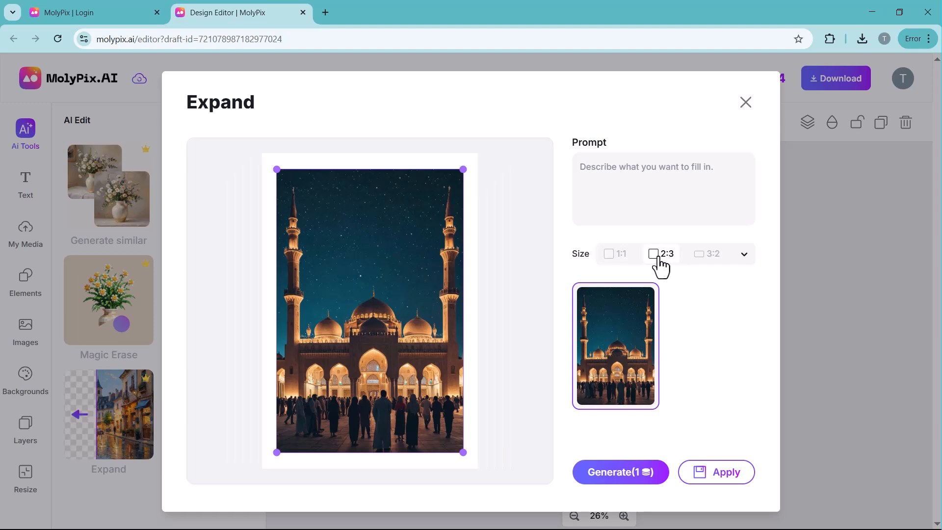
{"action": "left_click", "coordinate": [714, 255]}
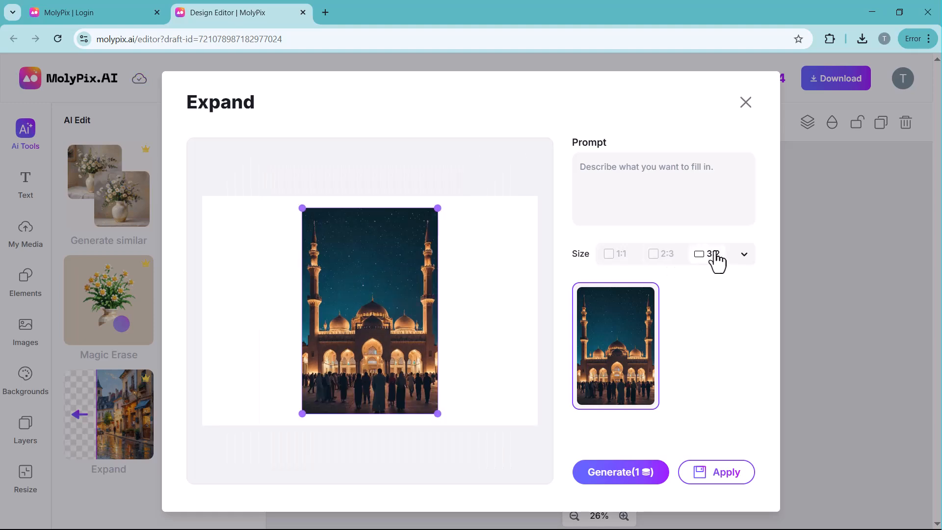
{"action": "left_click", "coordinate": [660, 254]}
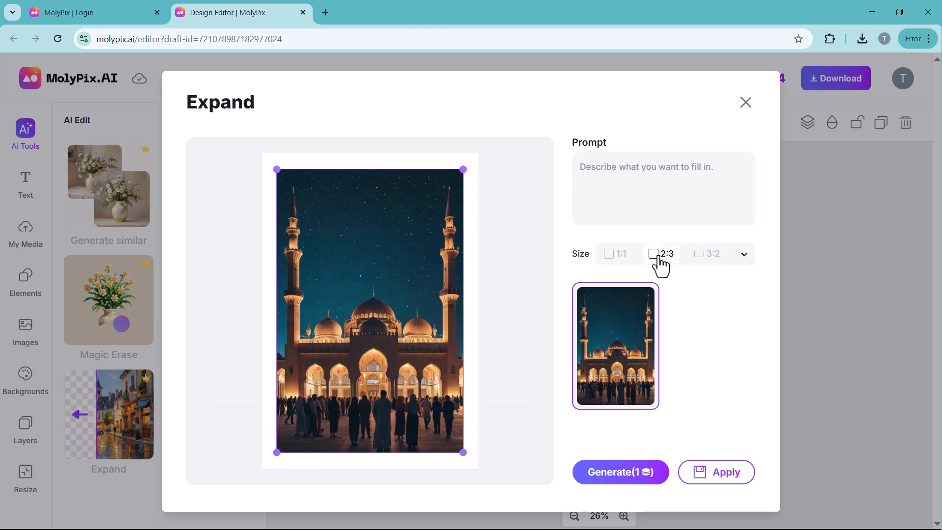
{"action": "left_click", "coordinate": [699, 260]}
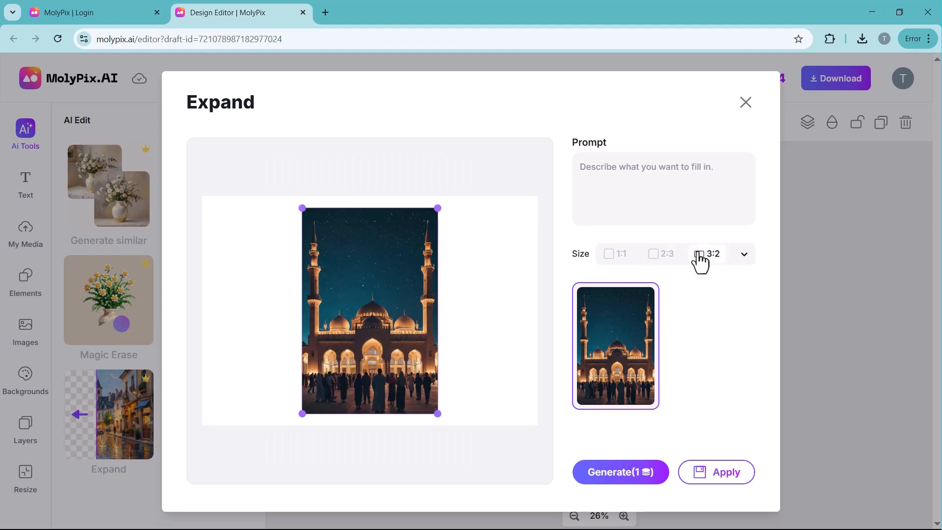
{"action": "left_click", "coordinate": [615, 485]}
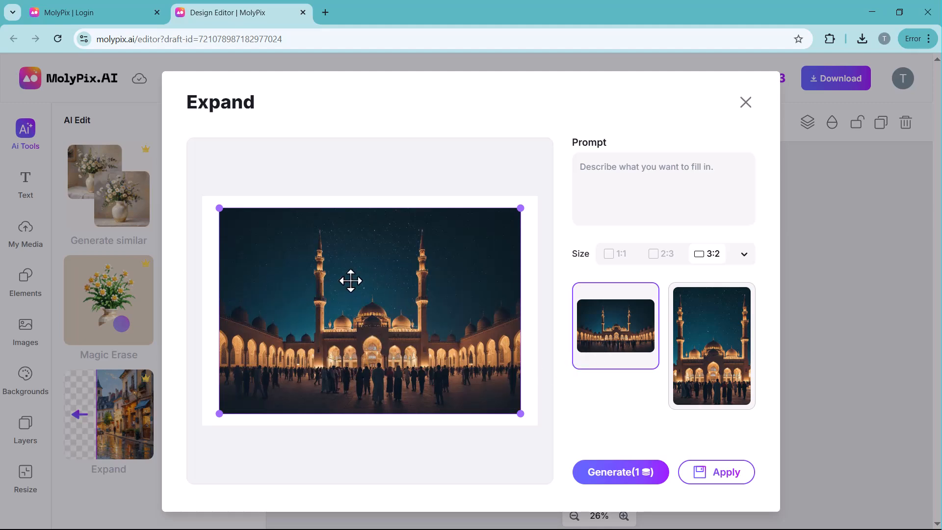
{"action": "left_click", "coordinate": [717, 372]}
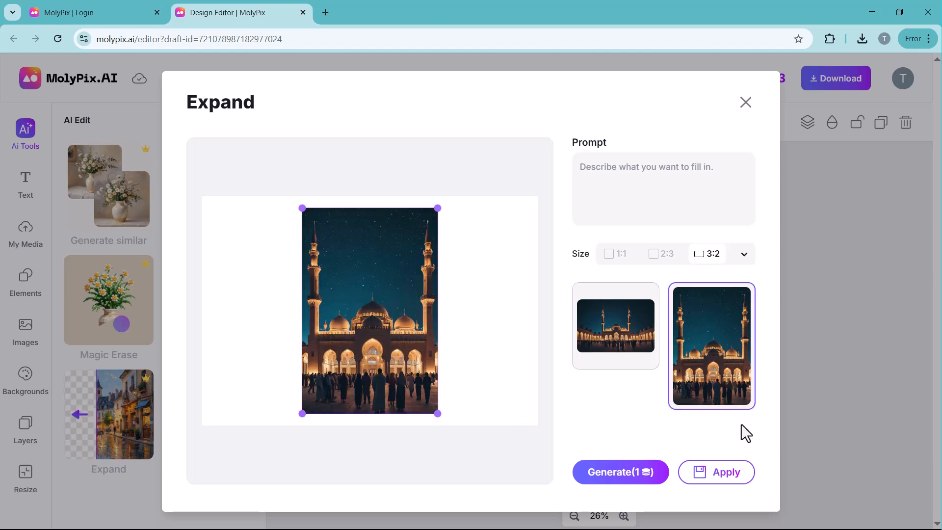
Return to the home page, filter Browse Templates to Posters only and look through the poster templates
{"action": "left_click", "coordinate": [82, 79]}
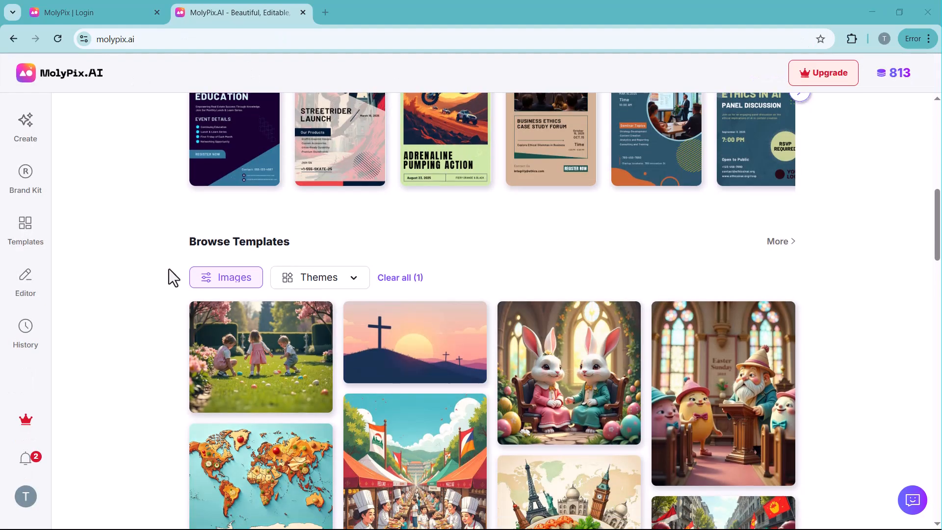
{"action": "scroll", "coordinate": [170, 271], "scroll_direction": "down", "scroll_amount": 2}
{"action": "left_click", "coordinate": [243, 166]}
{"action": "left_click", "coordinate": [254, 204]}
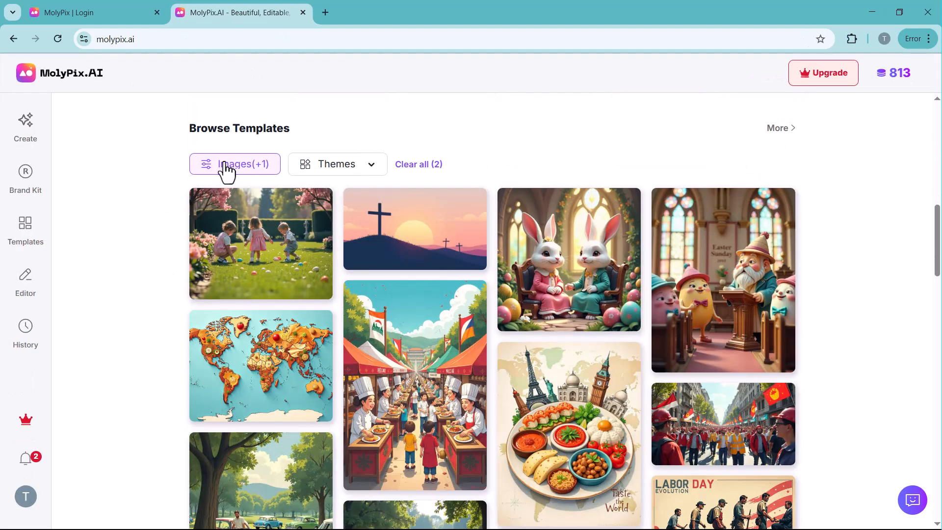
{"action": "left_click", "coordinate": [225, 171]}
{"action": "left_click", "coordinate": [214, 302]}
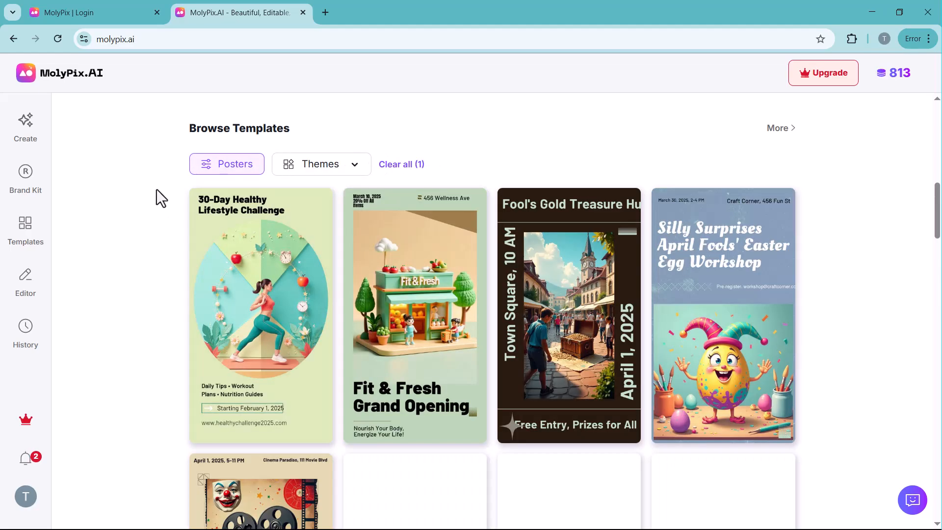
{"action": "scroll", "coordinate": [156, 189], "scroll_direction": "down", "scroll_amount": 10}
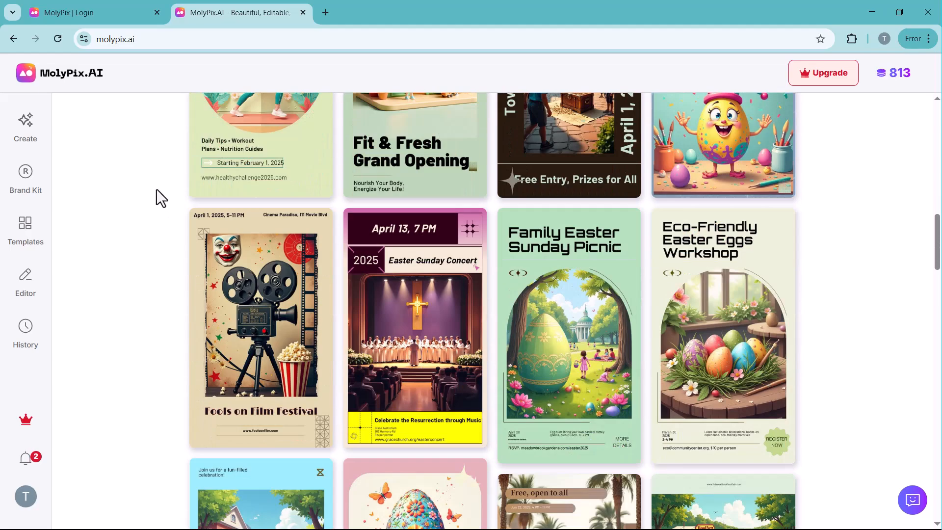
{"action": "scroll", "coordinate": [156, 189], "scroll_direction": "down", "scroll_amount": 11}
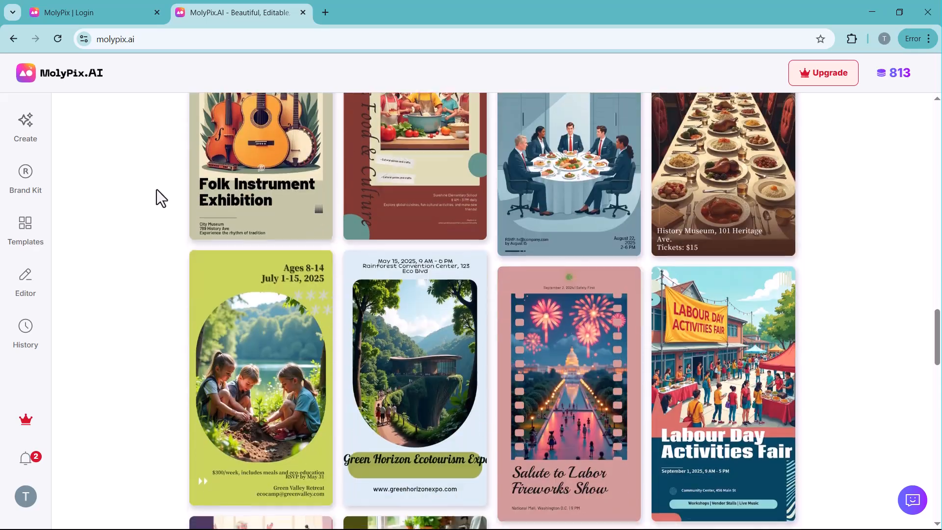
{"action": "scroll", "coordinate": [156, 189], "scroll_direction": "up", "scroll_amount": 8}
{"action": "scroll", "coordinate": [156, 189], "scroll_direction": "up", "scroll_amount": 14}
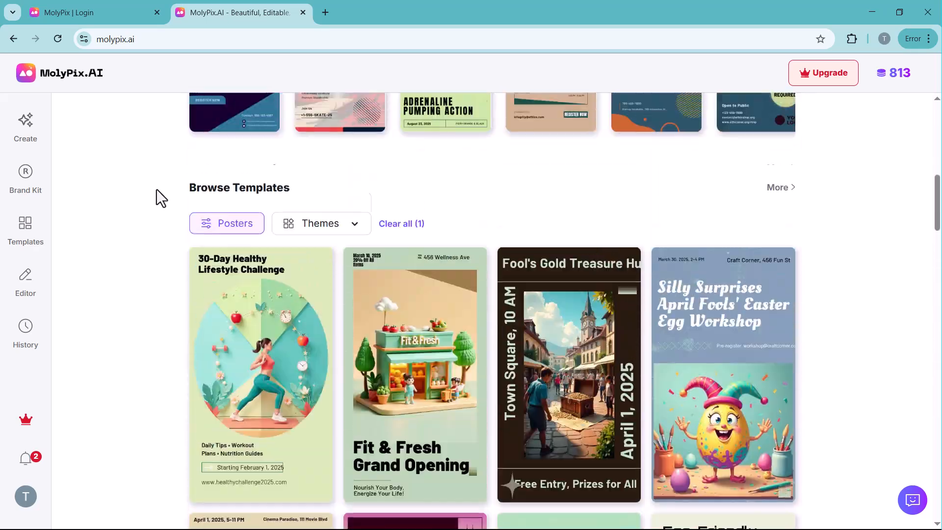
Change the Browse Templates filter to Images only and look through the image templates
{"action": "left_click", "coordinate": [236, 227]}
{"action": "left_click", "coordinate": [206, 365]}
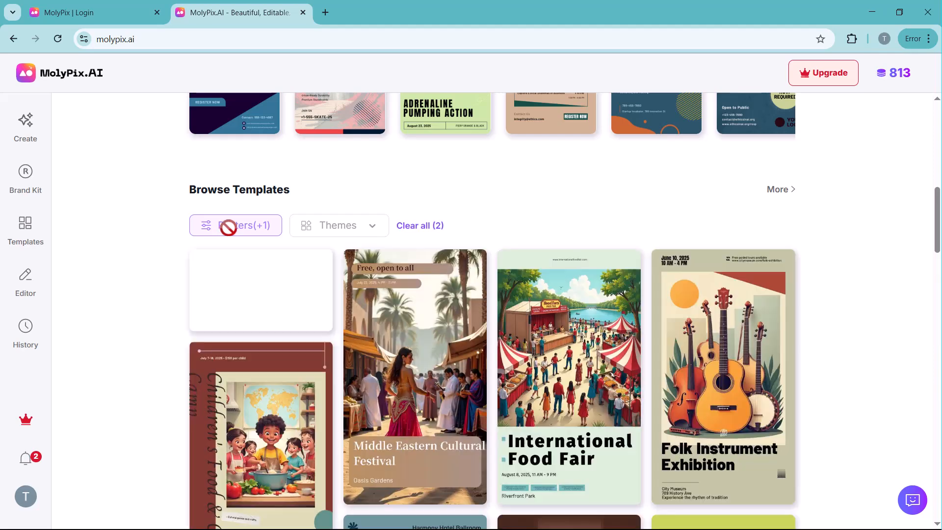
{"action": "left_click", "coordinate": [224, 228]}
{"action": "left_click", "coordinate": [212, 266]}
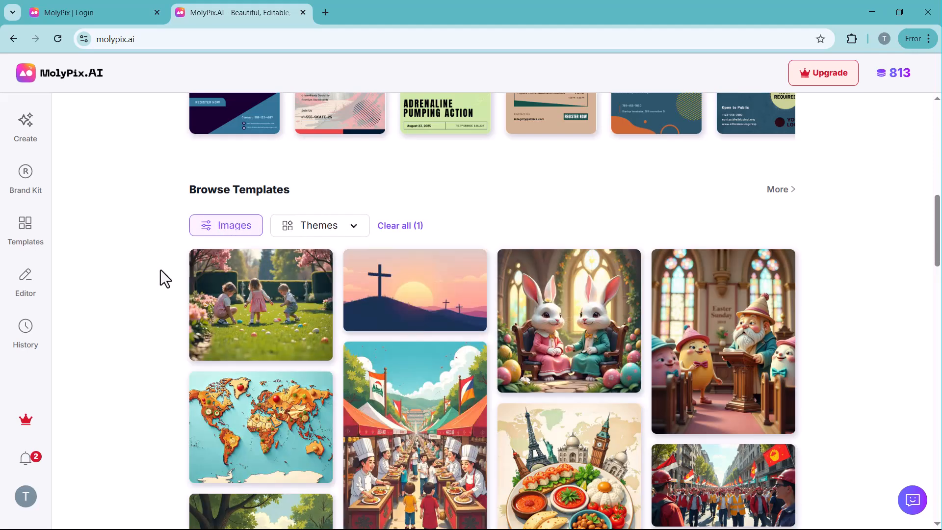
{"action": "scroll", "coordinate": [160, 269], "scroll_direction": "down", "scroll_amount": 7}
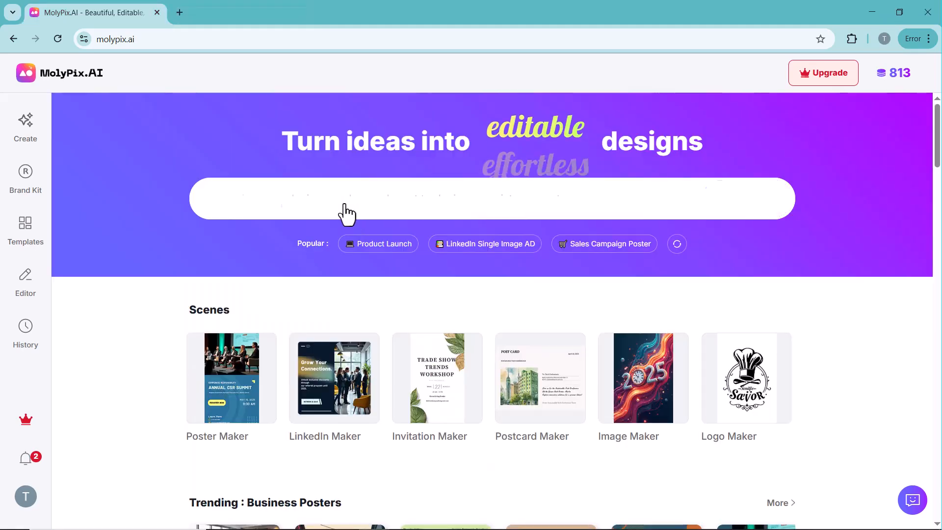
Generate designs from the DesignGPT prompt "i want to design birthday invitation card", using its enhanced version
{"action": "left_click", "coordinate": [343, 201]}
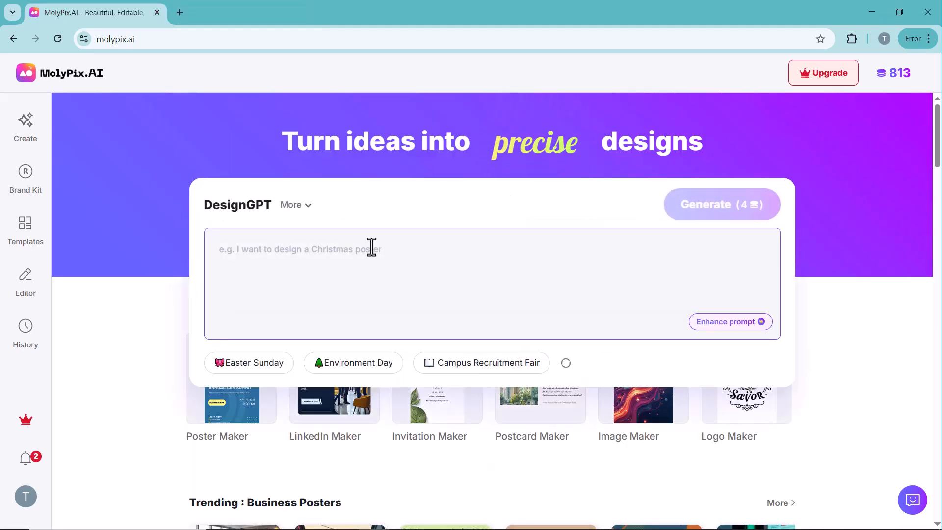
{"action": "type", "text": "i want to design birthday invitation card"}
{"action": "left_click", "coordinate": [712, 322]}
{"action": "left_click", "coordinate": [608, 278]}
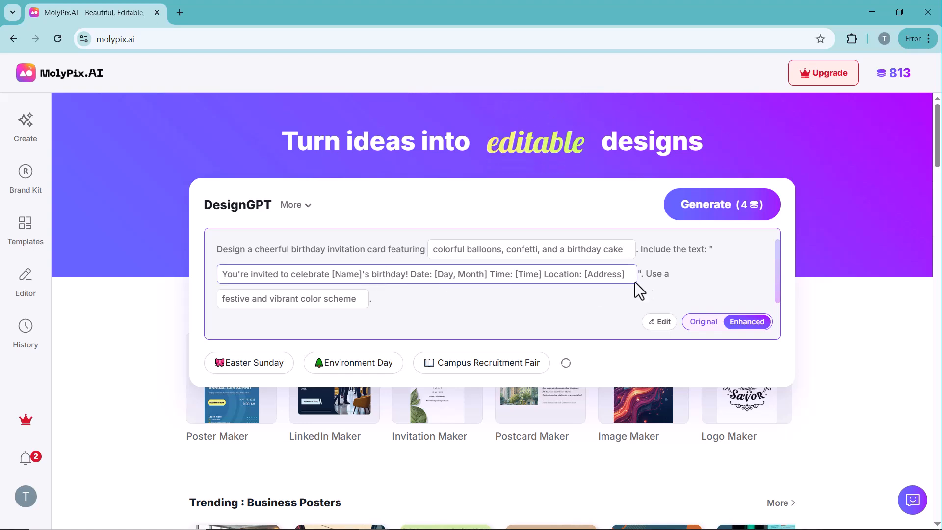
{"action": "left_click", "coordinate": [711, 215]}
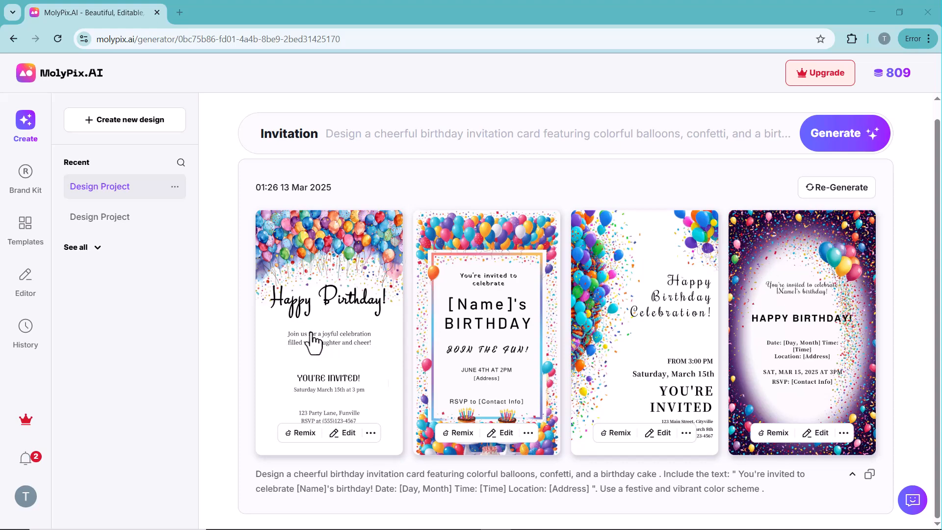
Preview the generated invitation cards and open the "[Name]'s BIRTHDAY" design in the design editor
{"action": "left_click", "coordinate": [500, 439]}
{"action": "left_click", "coordinate": [834, 234]}
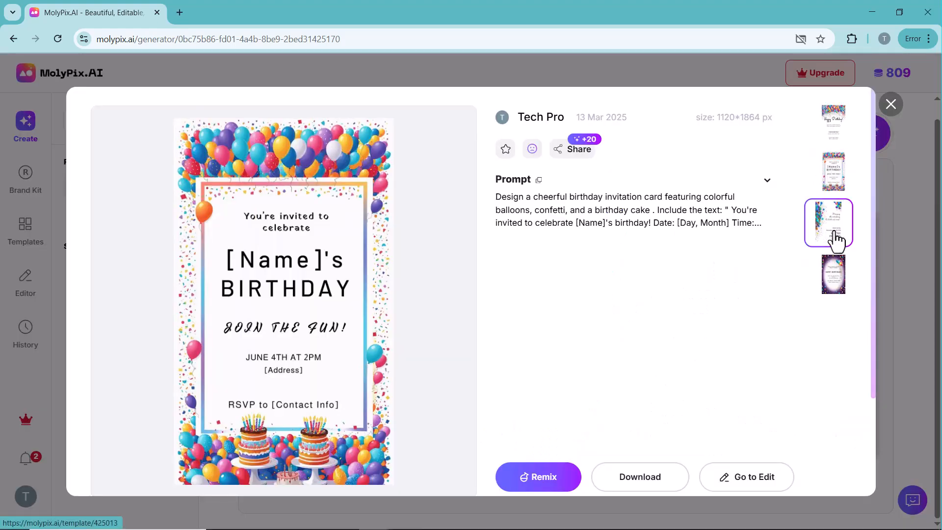
{"action": "left_click", "coordinate": [833, 275]}
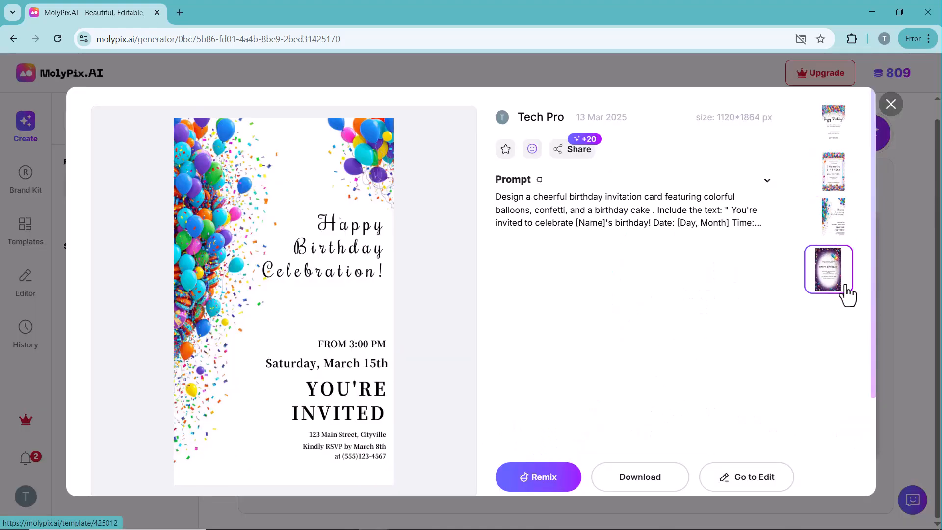
{"action": "left_click", "coordinate": [740, 483]}
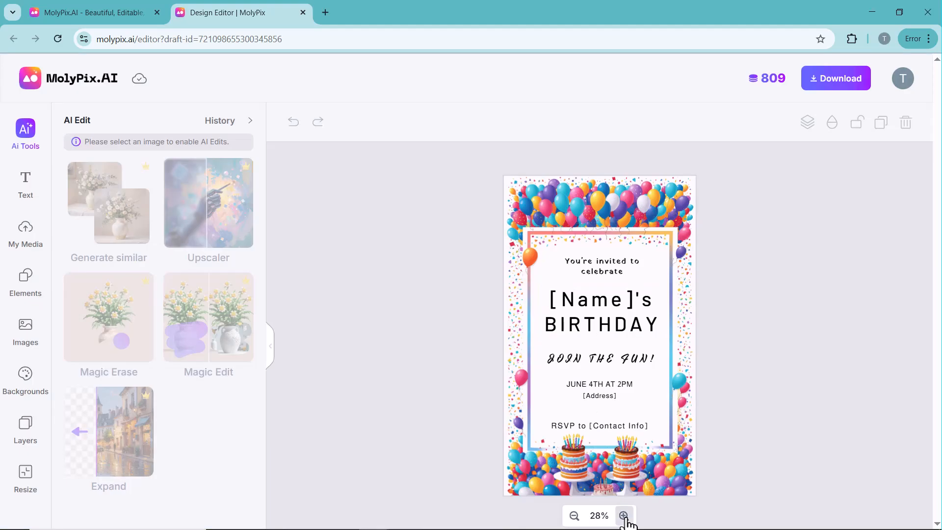
Replace the [Name] placeholder in the invitation's "[Name]'s BIRTHDAY" heading with the celebrant's first name
{"action": "left_click", "coordinate": [623, 513]}
{"action": "left_click", "coordinate": [628, 280]}
{"action": "double_click", "coordinate": [628, 277]}
{"action": "type", "text": "JOHN's"}
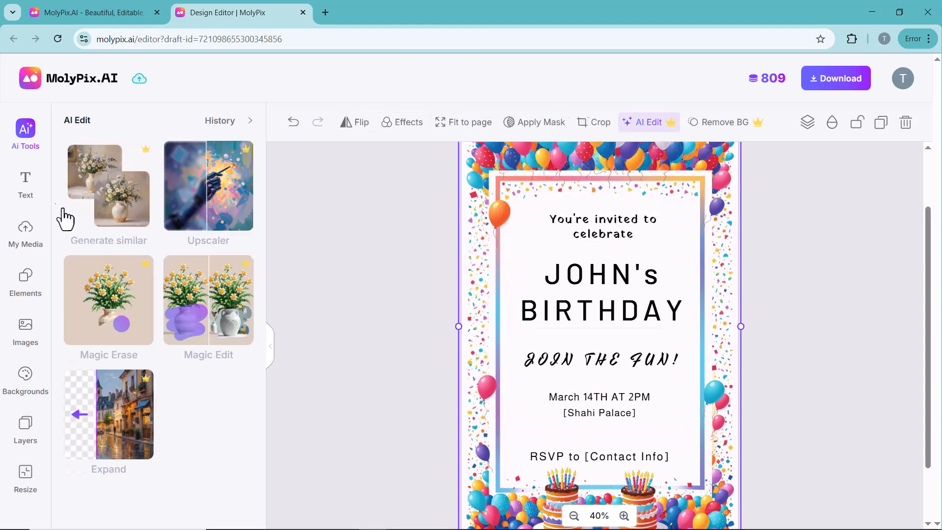
Look through the ready-made text styles and the uploaded media available in the design editor
{"action": "left_click", "coordinate": [31, 185]}
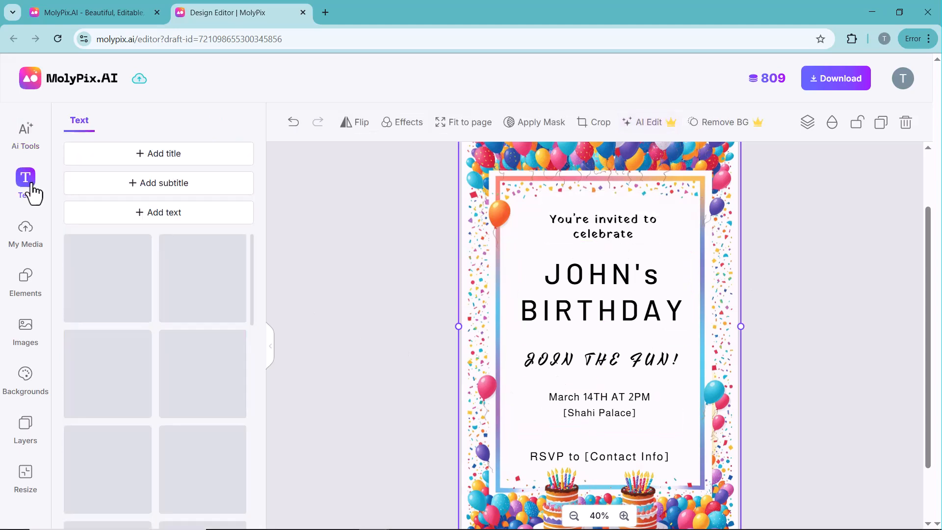
{"action": "left_click", "coordinate": [370, 393]}
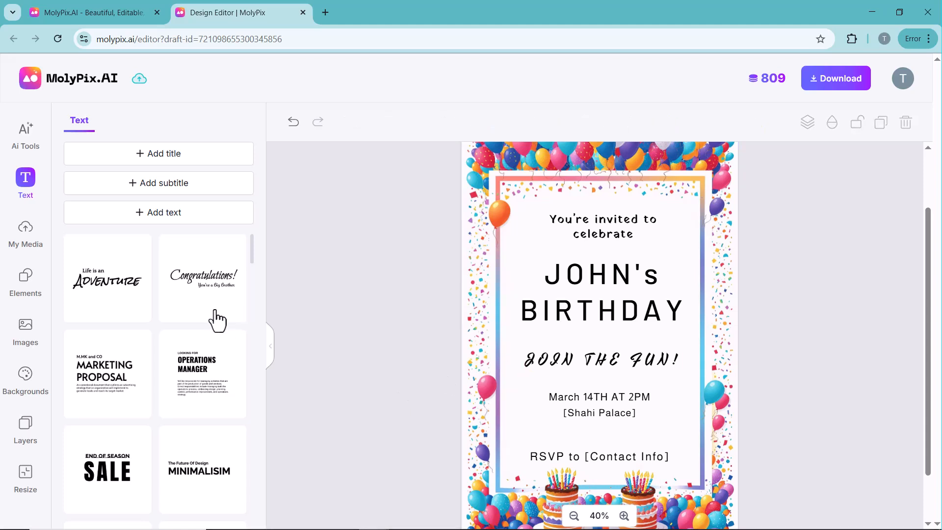
{"action": "scroll", "coordinate": [226, 311], "scroll_direction": "down", "scroll_amount": 4}
{"action": "left_click", "coordinate": [26, 235]}
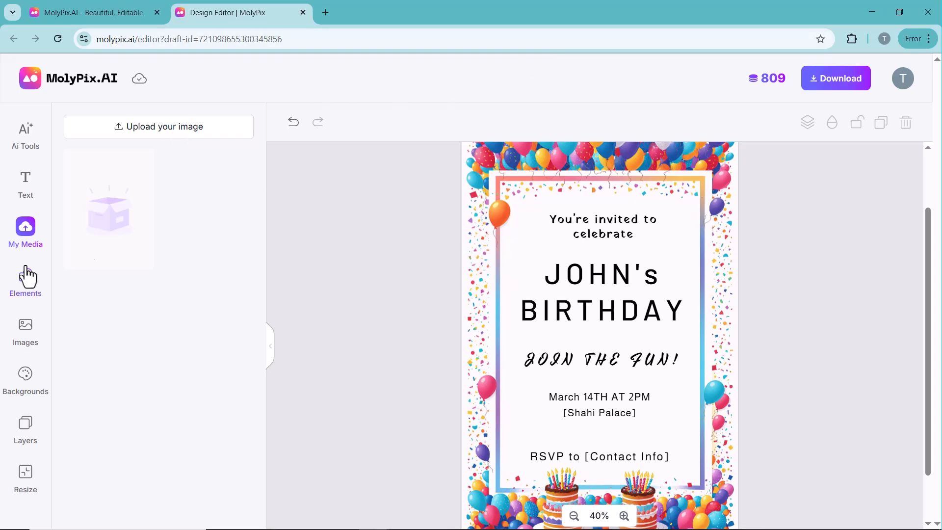
Add the pink birthday cake from the Sketch elements and place it to the right of the invitation's address line
{"action": "left_click", "coordinate": [27, 276]}
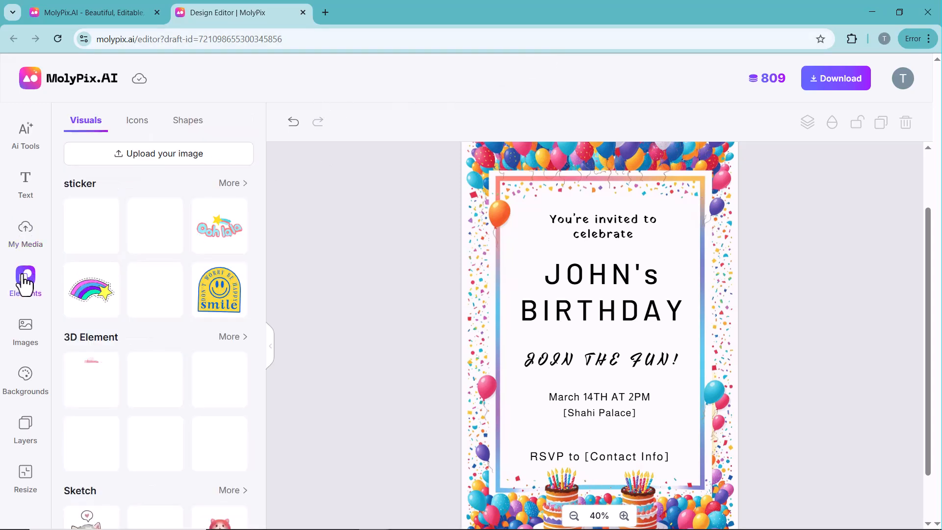
{"action": "scroll", "coordinate": [157, 295], "scroll_direction": "down", "scroll_amount": 2}
{"action": "scroll", "coordinate": [143, 384], "scroll_direction": "up", "scroll_amount": 2}
{"action": "scroll", "coordinate": [157, 444], "scroll_direction": "down", "scroll_amount": 2}
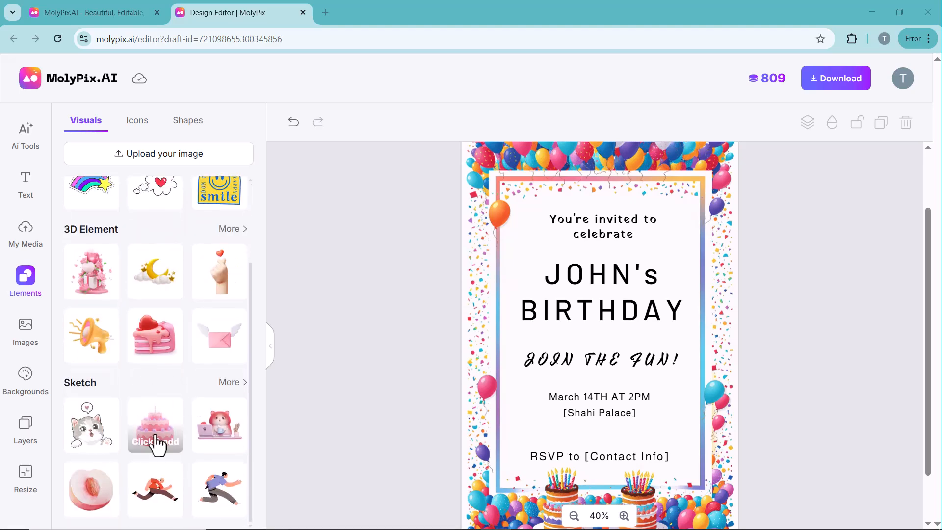
{"action": "left_click", "coordinate": [156, 436]}
{"action": "left_click_drag", "start_coordinate": [646, 278], "coordinate": [683, 414]}
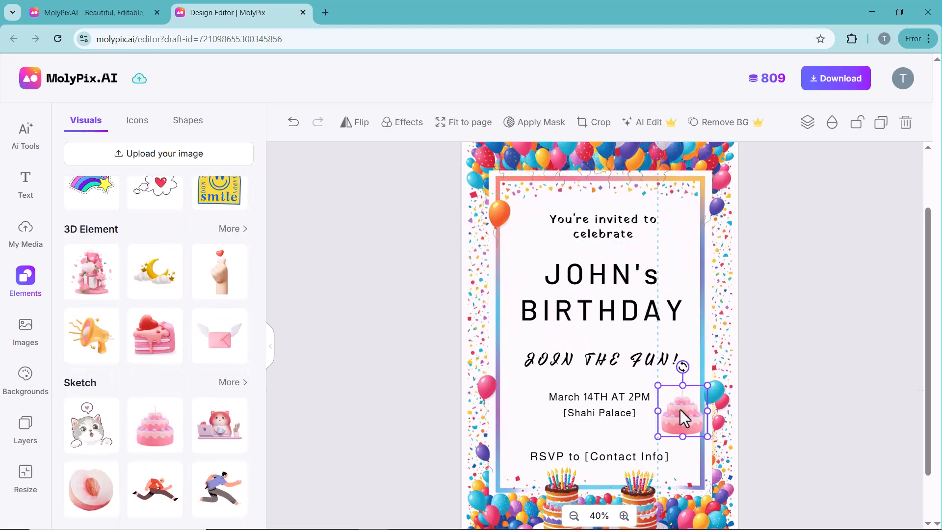
{"action": "left_click", "coordinate": [911, 397]}
Add the winged heart sticker, shrink it and place it to the left of the invitation's address line
{"action": "scroll", "coordinate": [130, 325], "scroll_direction": "up", "scroll_amount": 2}
{"action": "left_click", "coordinate": [90, 229]}
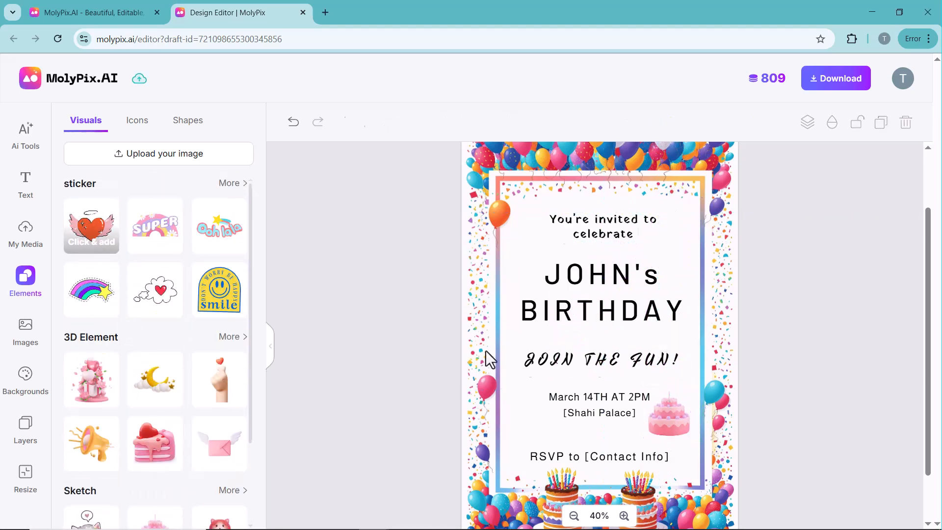
{"action": "left_click_drag", "start_coordinate": [668, 281], "coordinate": [582, 339]}
{"action": "left_click_drag", "start_coordinate": [562, 364], "coordinate": [536, 429]}
{"action": "left_click", "coordinate": [318, 413]}
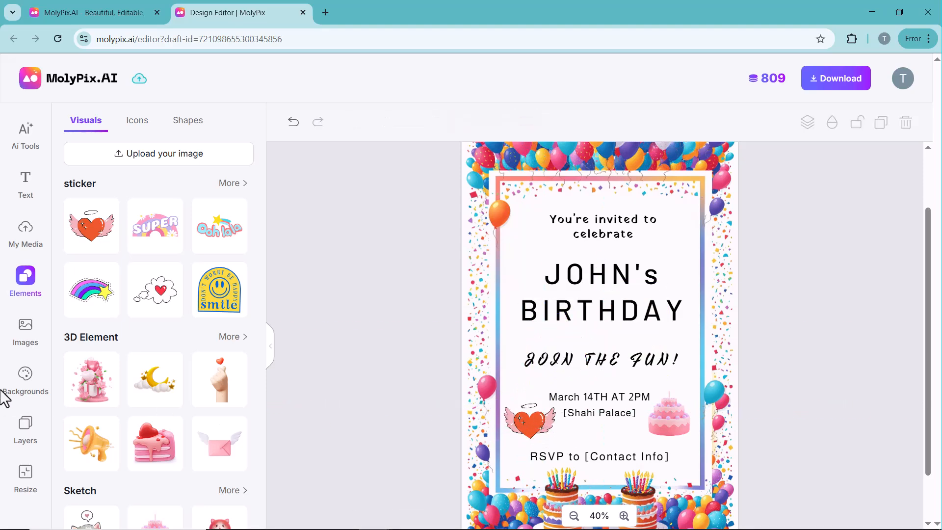
Search the stock images for "birthday" and look through the photos
{"action": "left_click", "coordinate": [20, 326]}
{"action": "scroll", "coordinate": [155, 411], "scroll_direction": "down", "scroll_amount": 15}
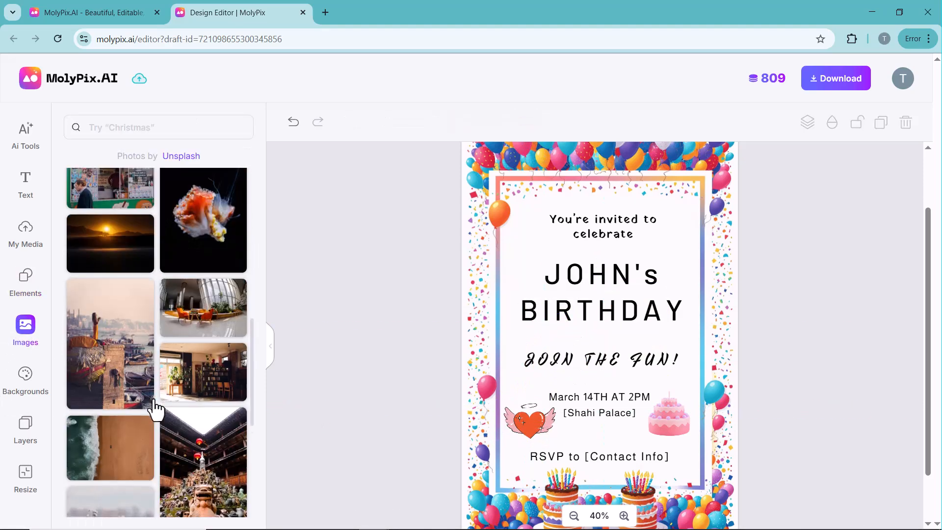
{"action": "left_click", "coordinate": [120, 123]}
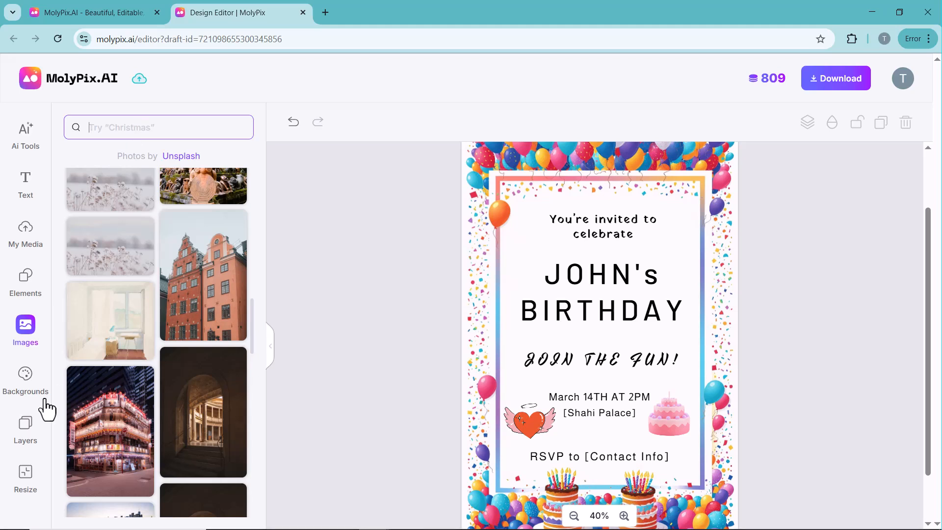
{"action": "type", "text": "birthday"}
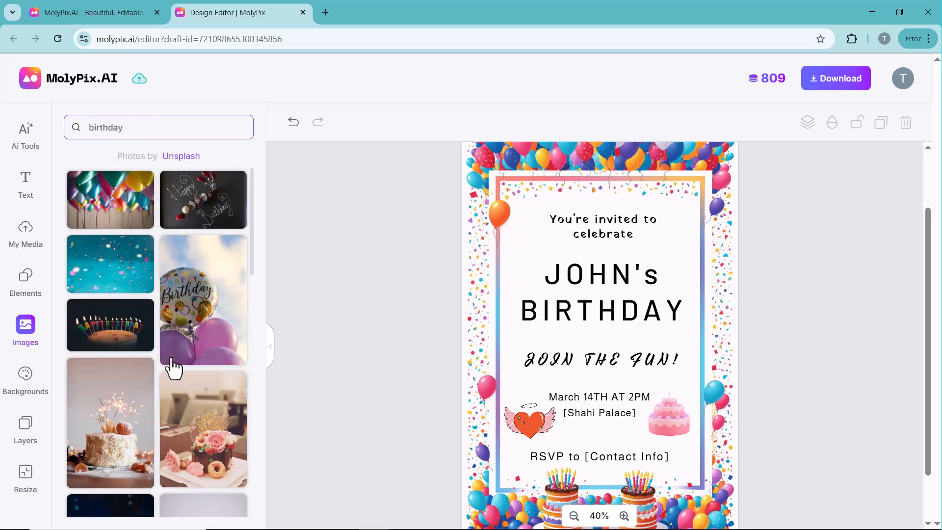
{"action": "scroll", "coordinate": [136, 344], "scroll_direction": "down", "scroll_amount": 3}
{"action": "scroll", "coordinate": [142, 344], "scroll_direction": "down", "scroll_amount": 4}
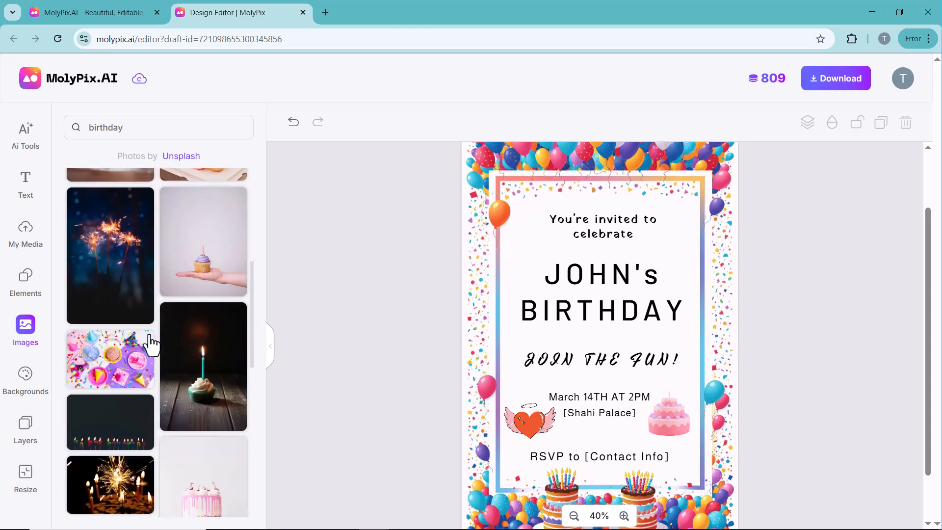
Look through the available backgrounds and the invitation's layer list
{"action": "left_click", "coordinate": [26, 387]}
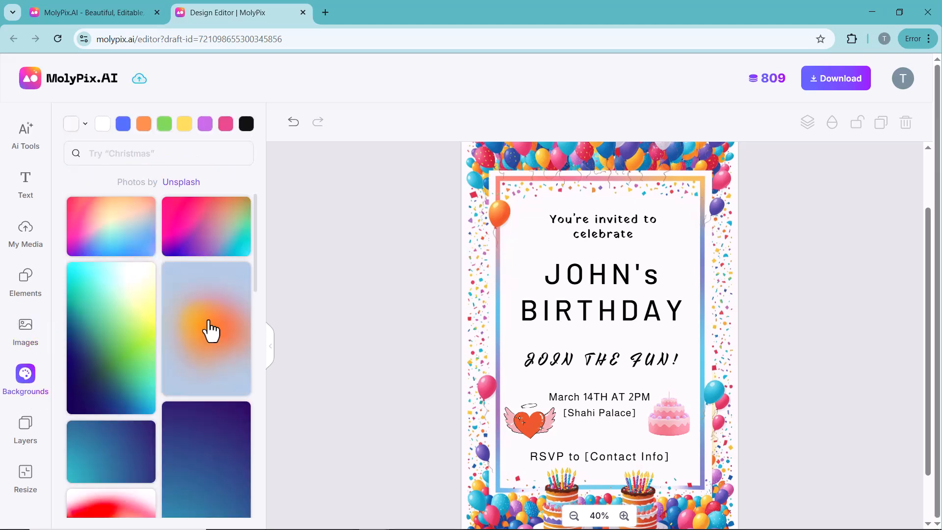
{"action": "scroll", "coordinate": [204, 345], "scroll_direction": "down", "scroll_amount": 10}
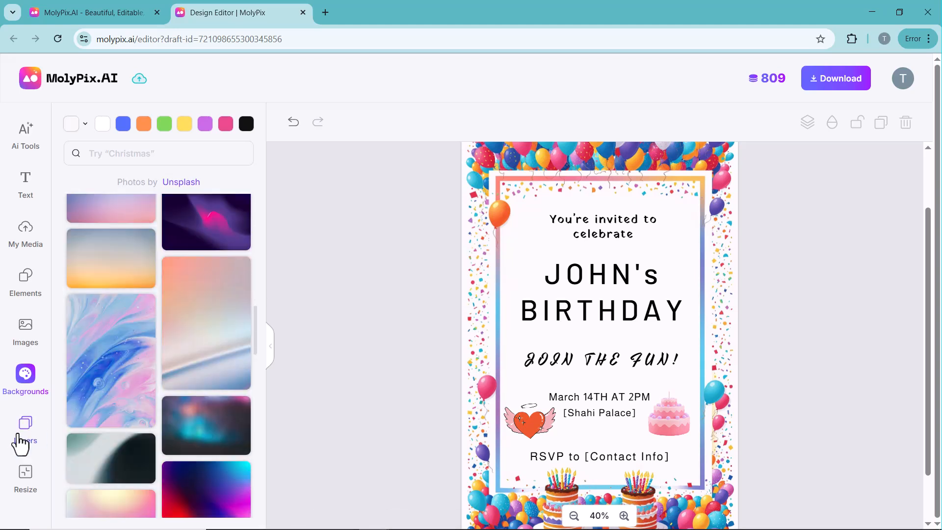
{"action": "left_click", "coordinate": [22, 437]}
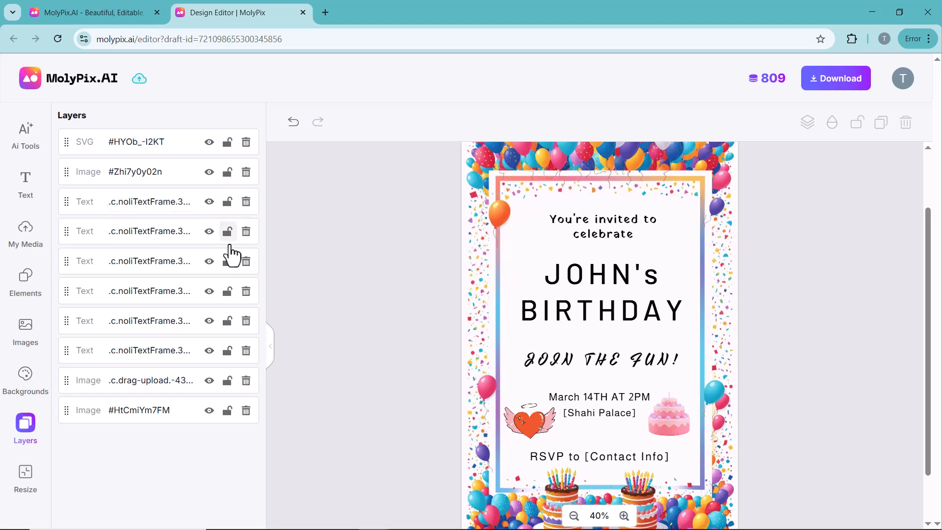
Try resizing the invitation to a Facebook preset size with magic resize on, and undo the resize
{"action": "left_click", "coordinate": [27, 474]}
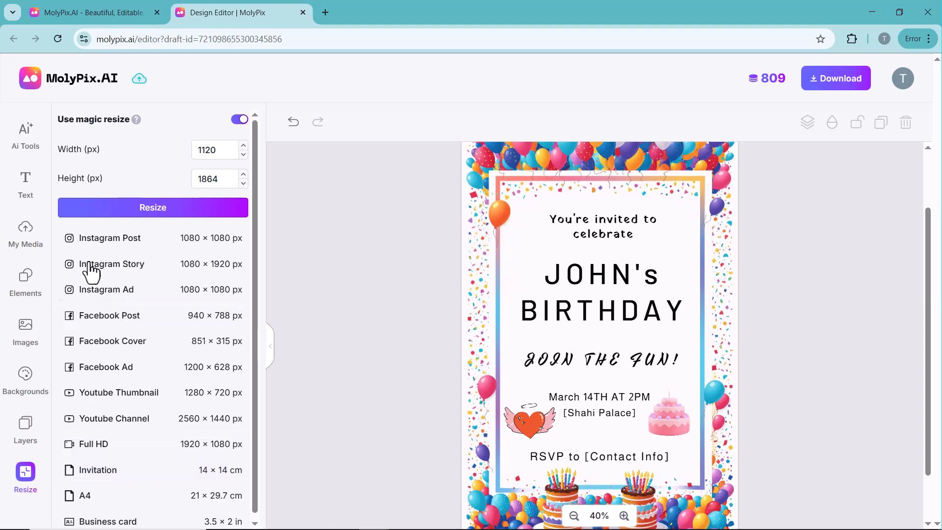
{"action": "scroll", "coordinate": [158, 314], "scroll_direction": "down", "scroll_amount": 1}
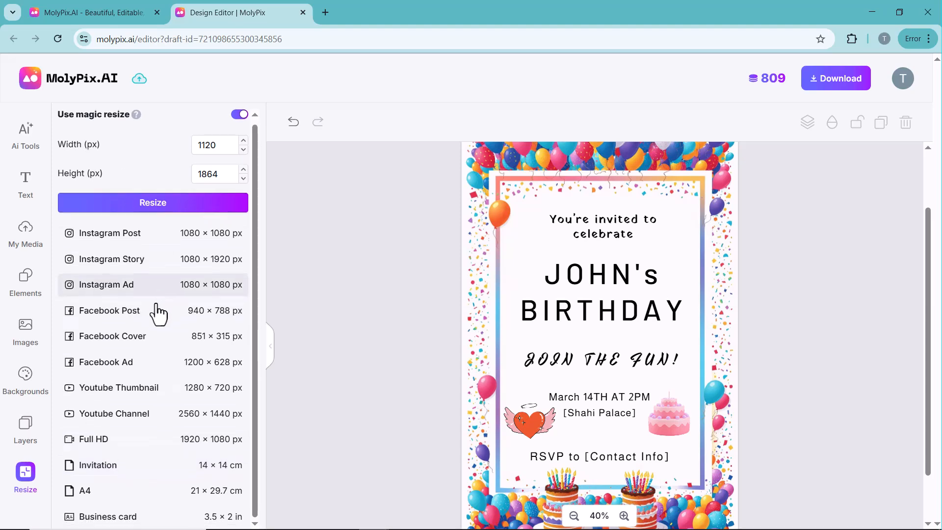
{"action": "left_click", "coordinate": [132, 317]}
{"action": "key", "text": "ctrl+z"}
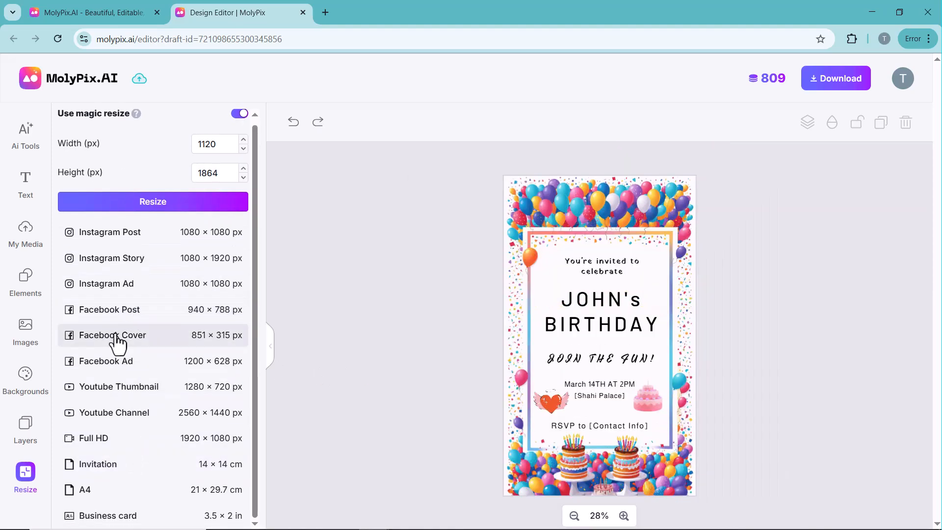
Download the finished birthday invitation
{"action": "scroll", "coordinate": [115, 151], "scroll_direction": "up", "scroll_amount": 1}
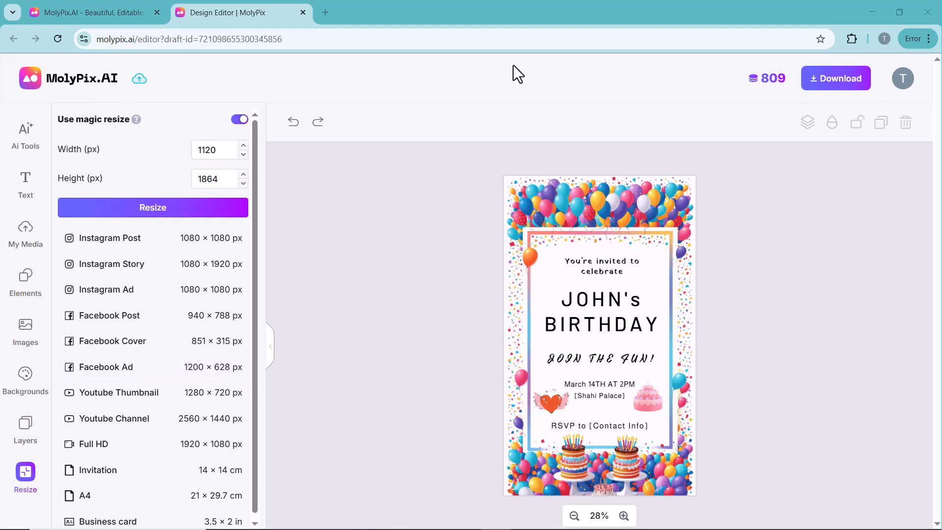
{"action": "left_click", "coordinate": [845, 90]}
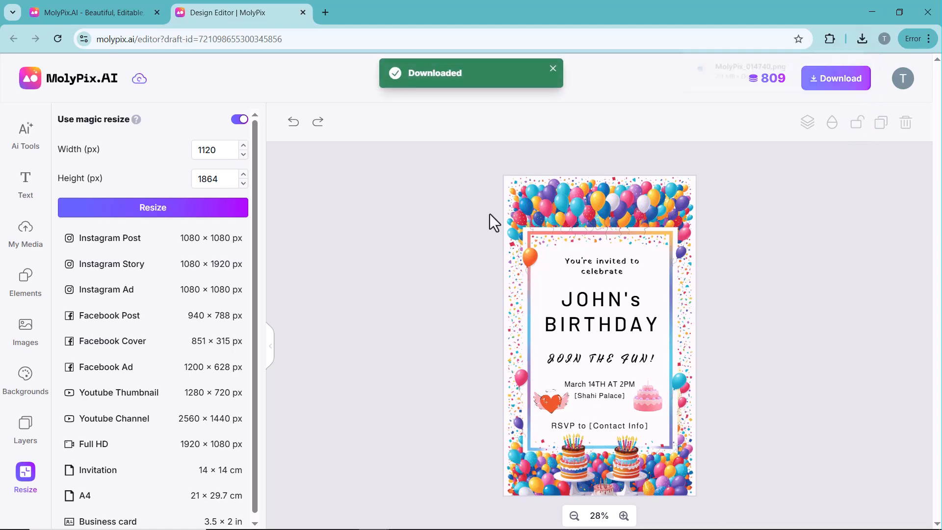
Switch back to the generated designs, close the invitation preview and return to the MolyPix.AI home page
{"action": "left_click", "coordinate": [125, 2]}
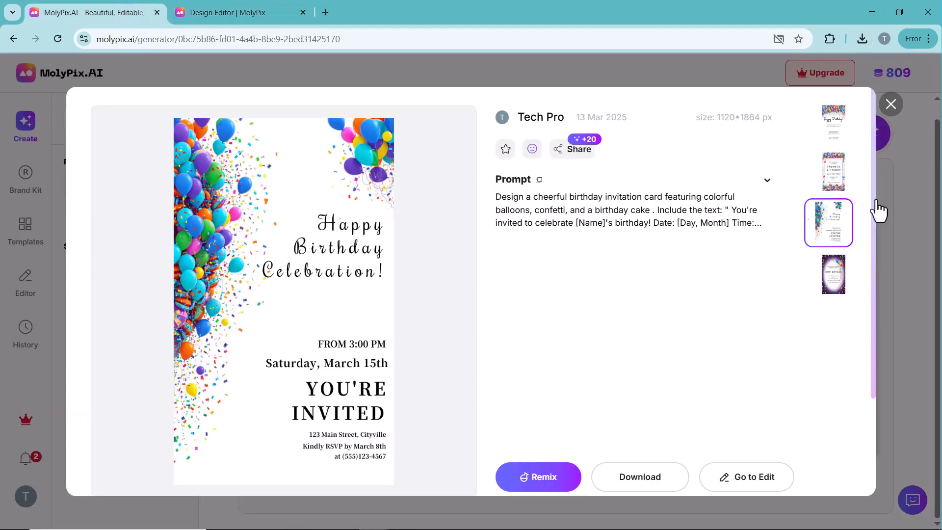
{"action": "left_click", "coordinate": [890, 104]}
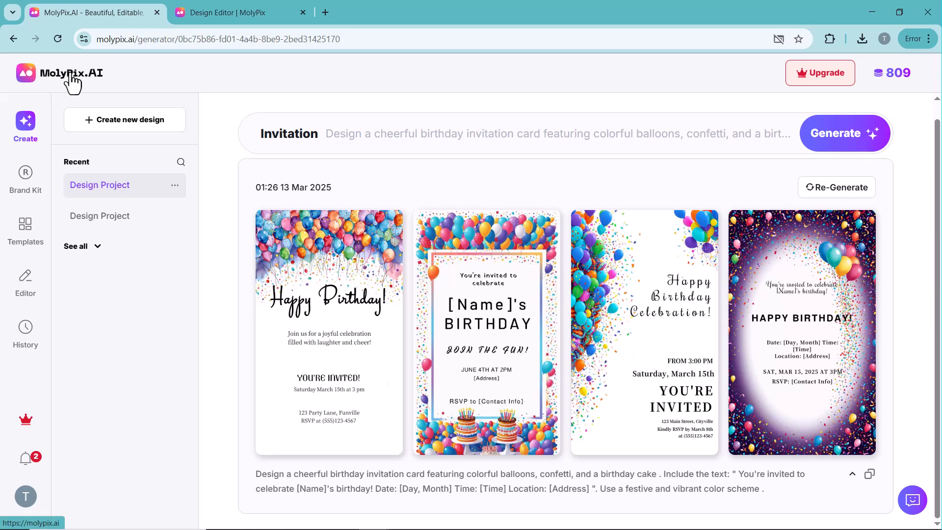
{"action": "left_click", "coordinate": [70, 75]}
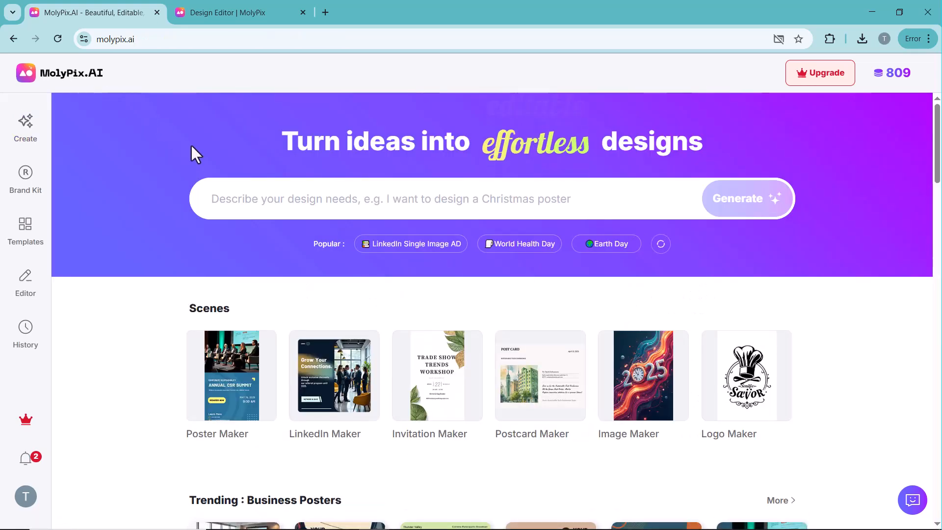
Look through the home page's scenes, trending business posters and template gallery
{"action": "scroll", "coordinate": [192, 149], "scroll_direction": "down", "scroll_amount": 1}
{"action": "scroll", "coordinate": [196, 175], "scroll_direction": "down", "scroll_amount": 2}
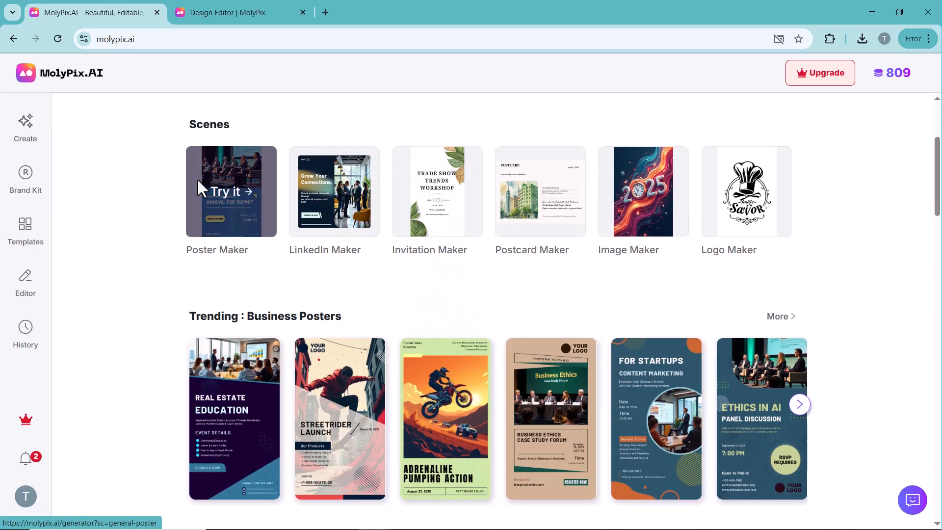
{"action": "scroll", "coordinate": [196, 177], "scroll_direction": "down", "scroll_amount": 4}
{"action": "scroll", "coordinate": [197, 184], "scroll_direction": "down", "scroll_amount": 2}
{"action": "scroll", "coordinate": [199, 189], "scroll_direction": "down", "scroll_amount": 13}
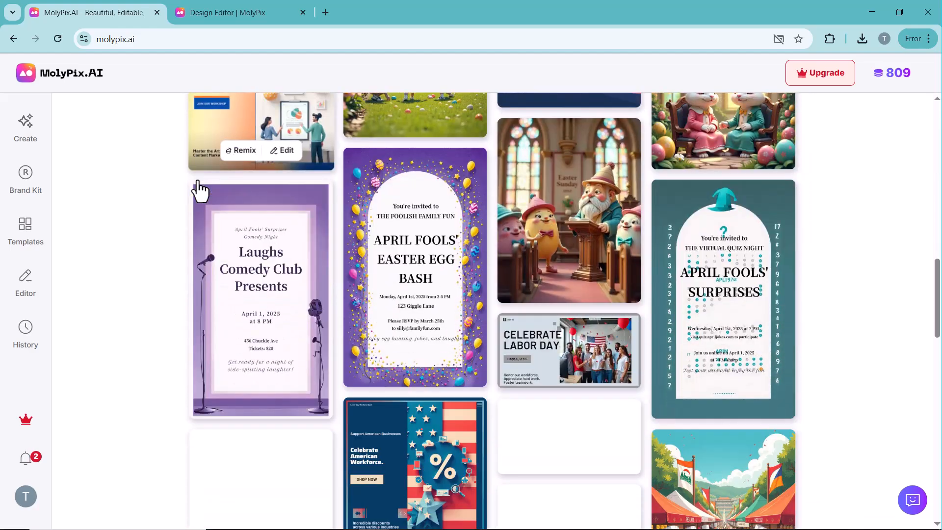
{"action": "scroll", "coordinate": [199, 186], "scroll_direction": "down", "scroll_amount": 8}
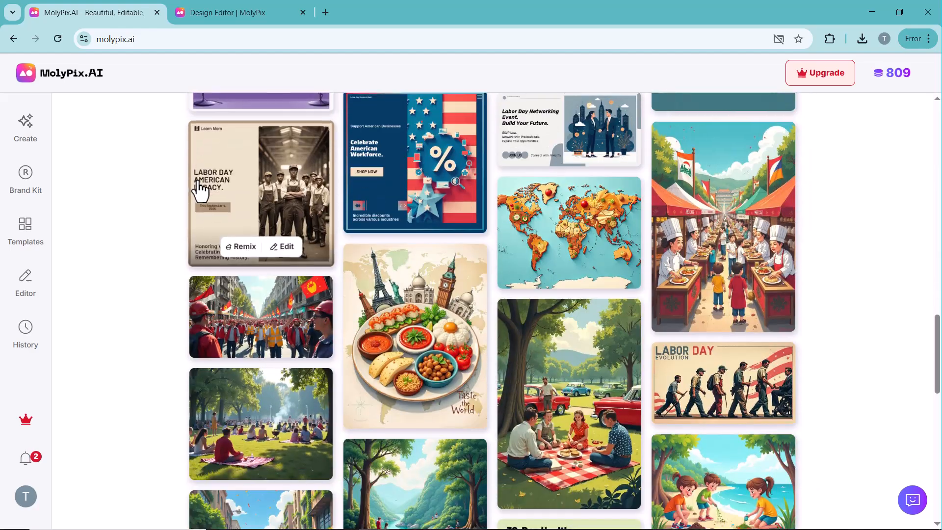
{"action": "scroll", "coordinate": [198, 180], "scroll_direction": "down", "scroll_amount": 5}
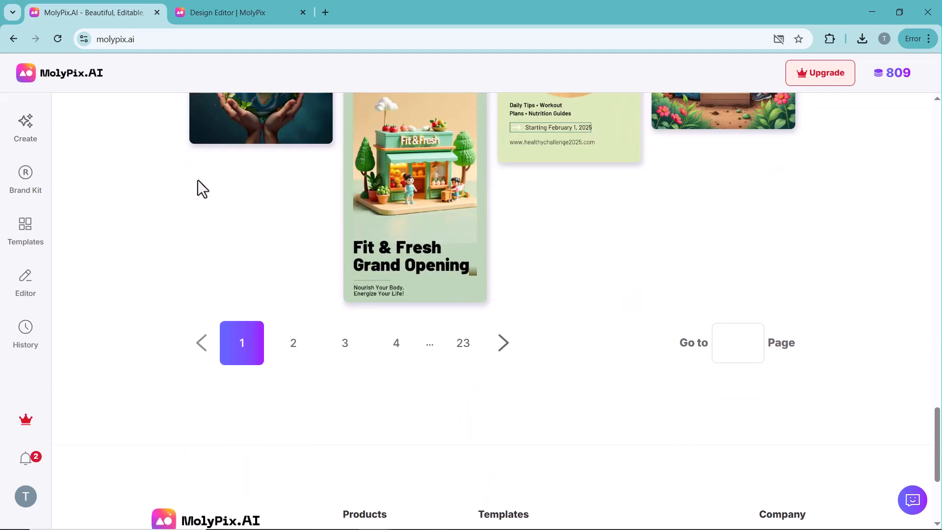
{"action": "scroll", "coordinate": [197, 179], "scroll_direction": "up", "scroll_amount": 12}
{"action": "scroll", "coordinate": [197, 179], "scroll_direction": "up", "scroll_amount": 20}
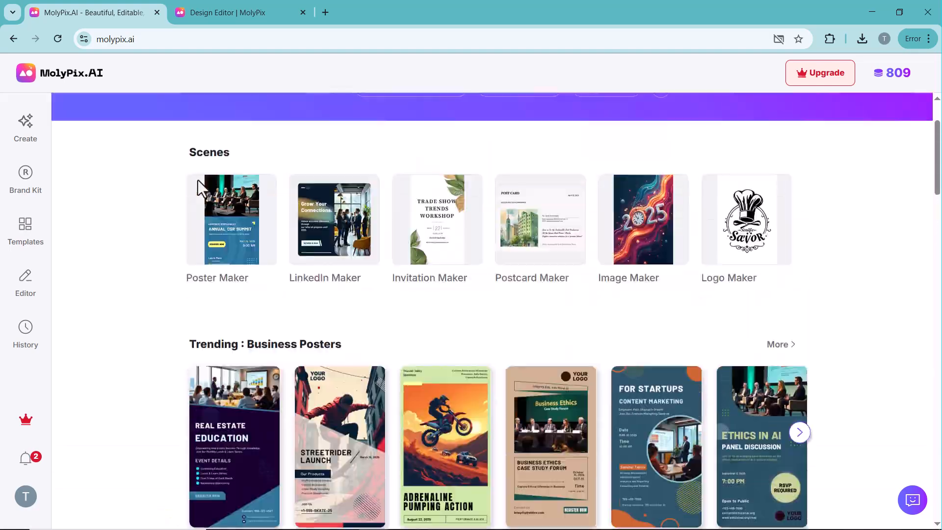